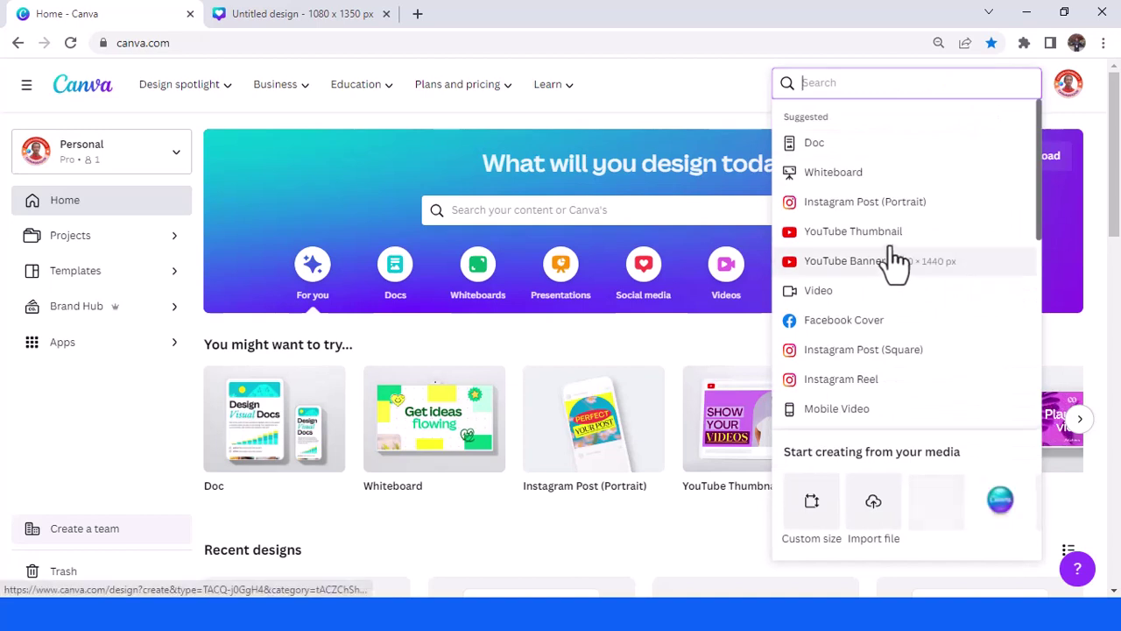
Create a new Instagram Post (Portrait) design and search its elements for "text frame"
left_click(880, 205)
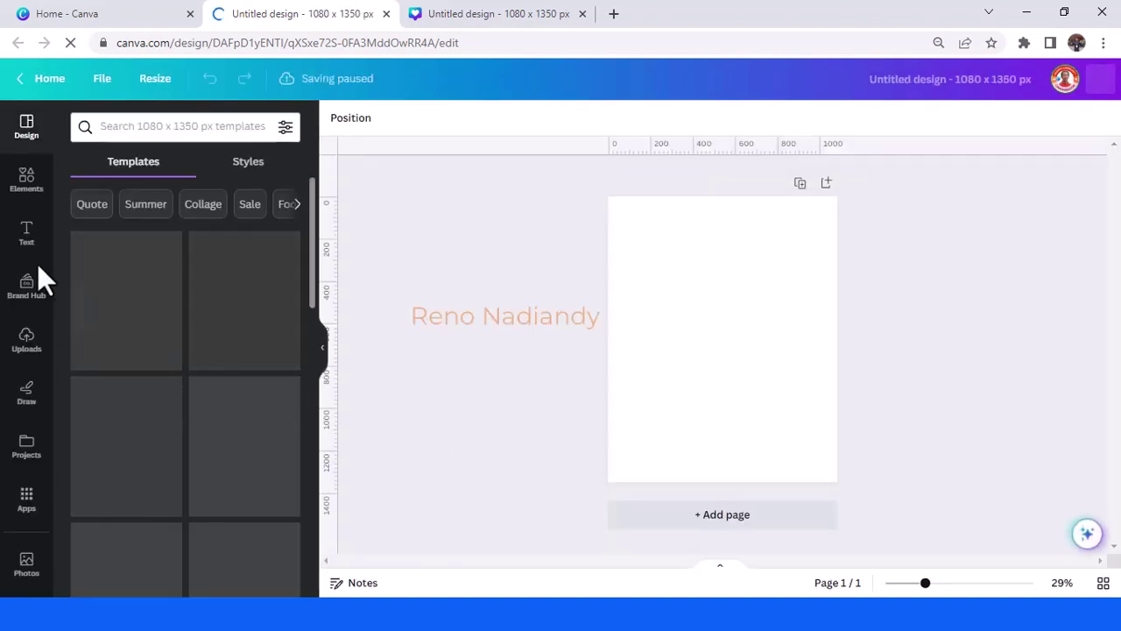
left_click(26, 182)
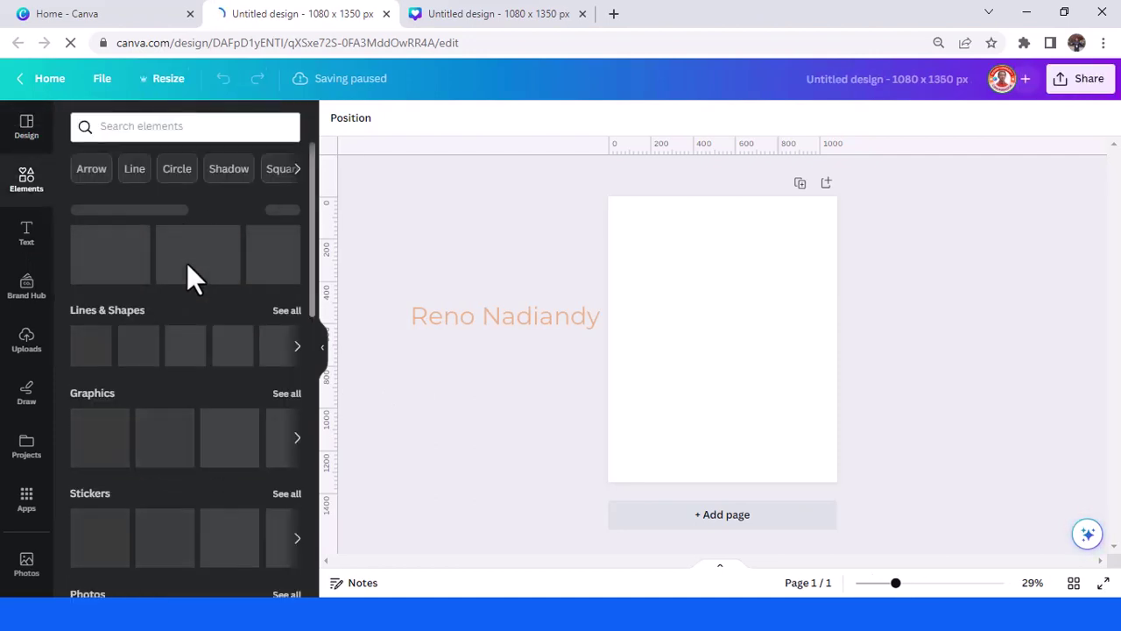
left_click(131, 127)
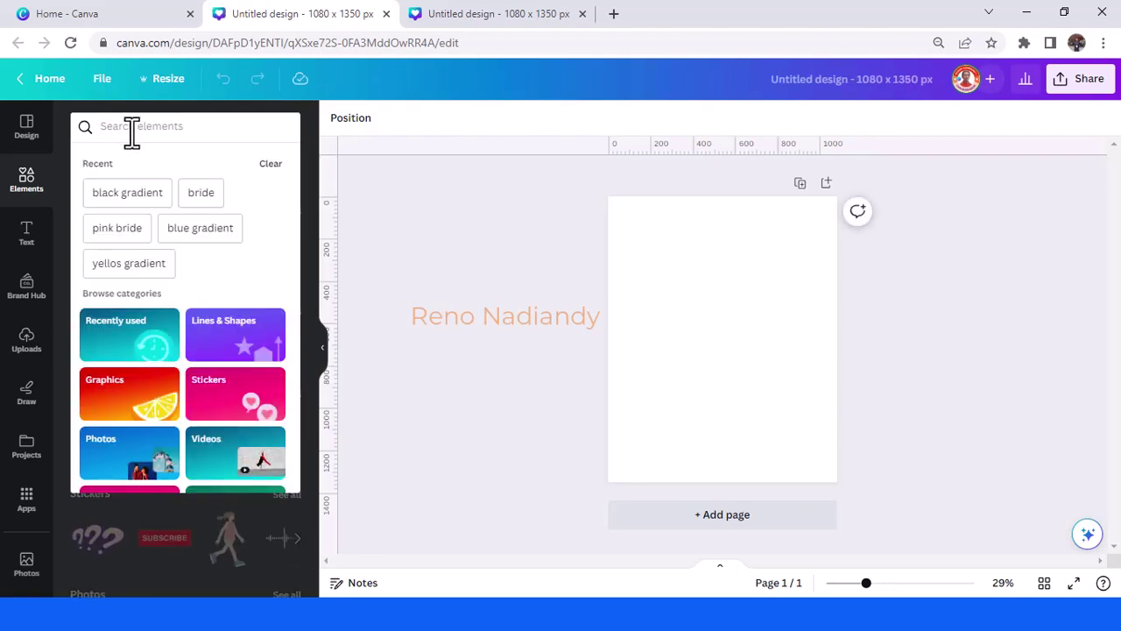
type("text fr")
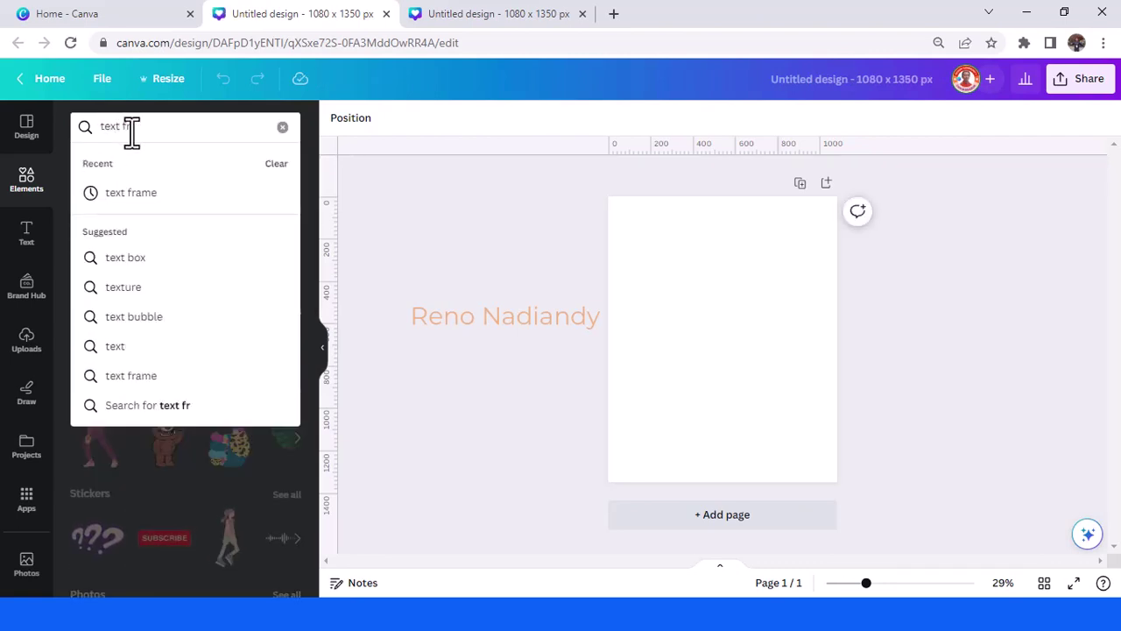
type("a")
left_click(131, 255)
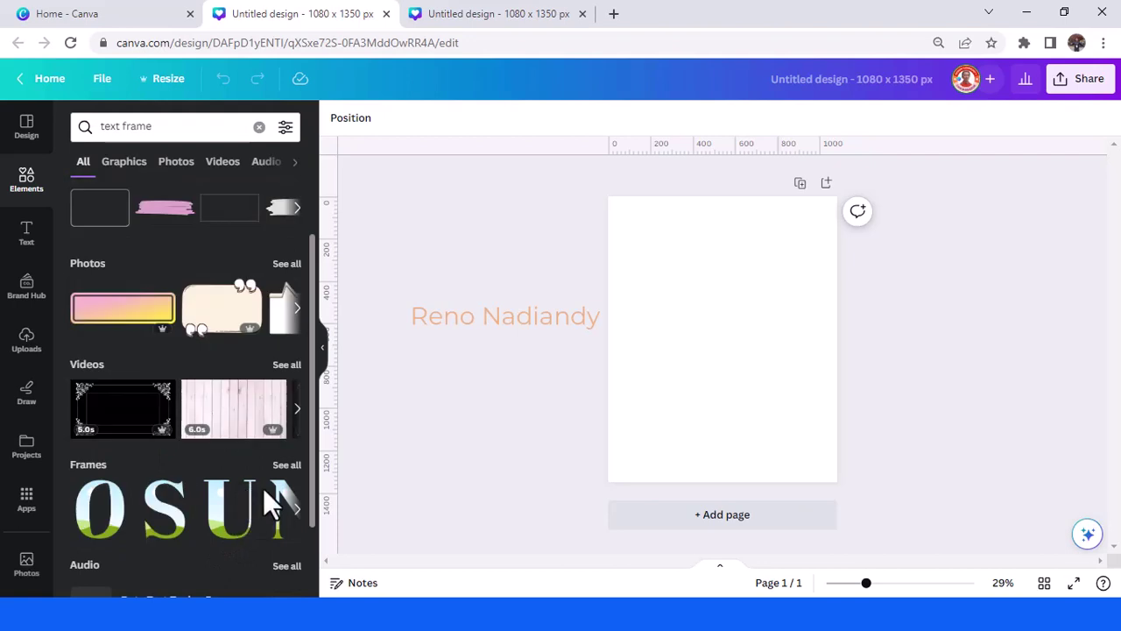
Browse all frame results and add the bold capital letter A frame to the page
left_click(289, 465)
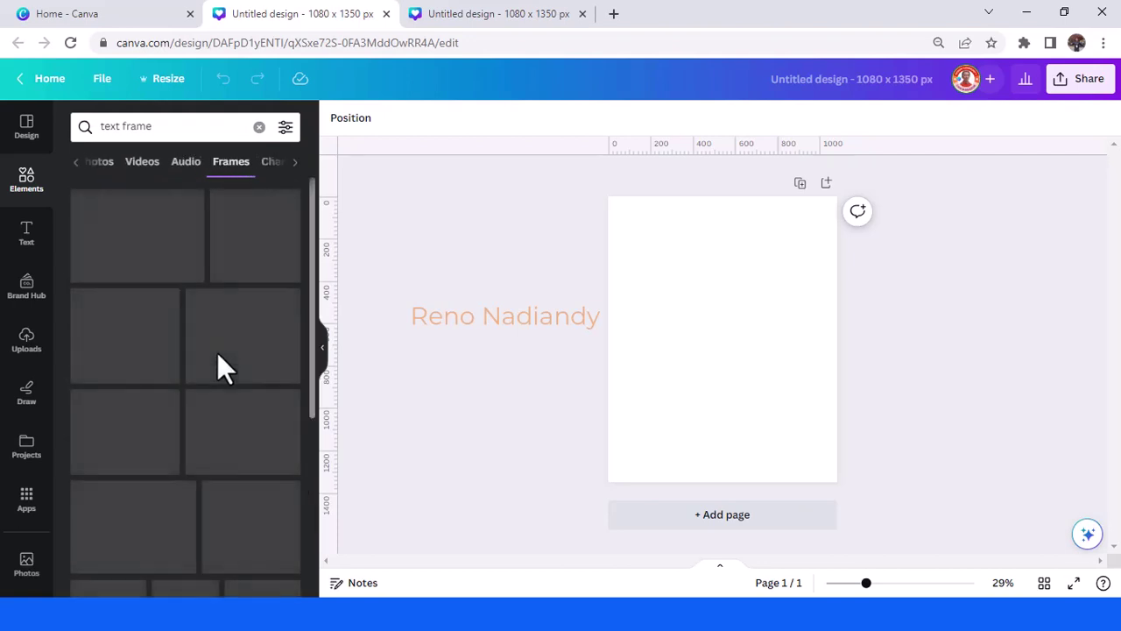
scroll(215, 368, "down", 1)
scroll(215, 368, "down", 3)
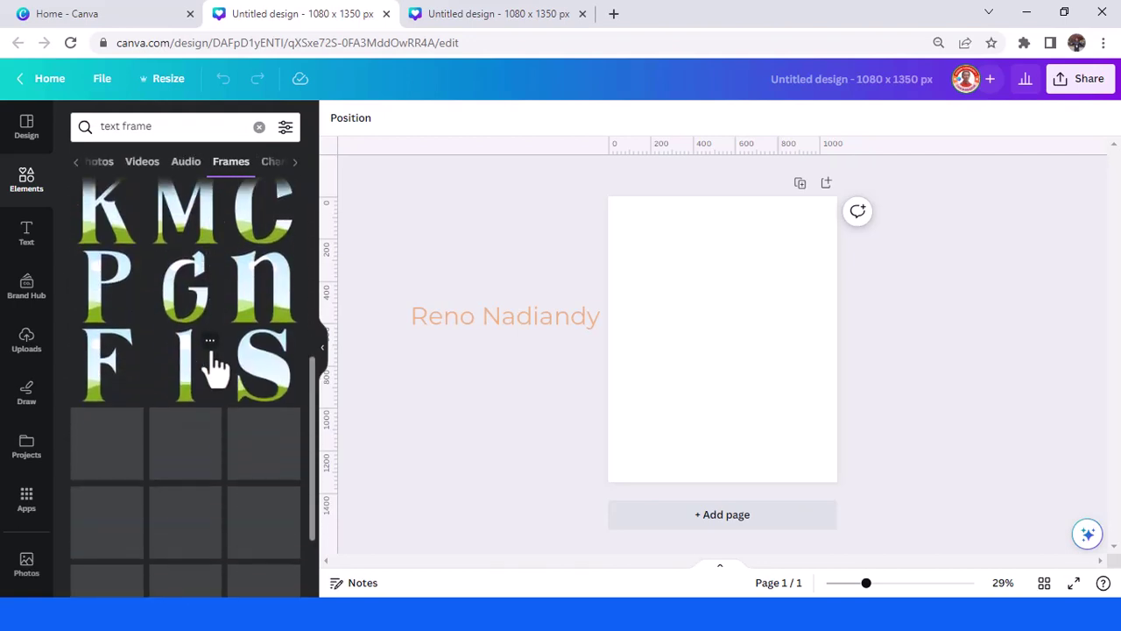
scroll(214, 368, "down", 4)
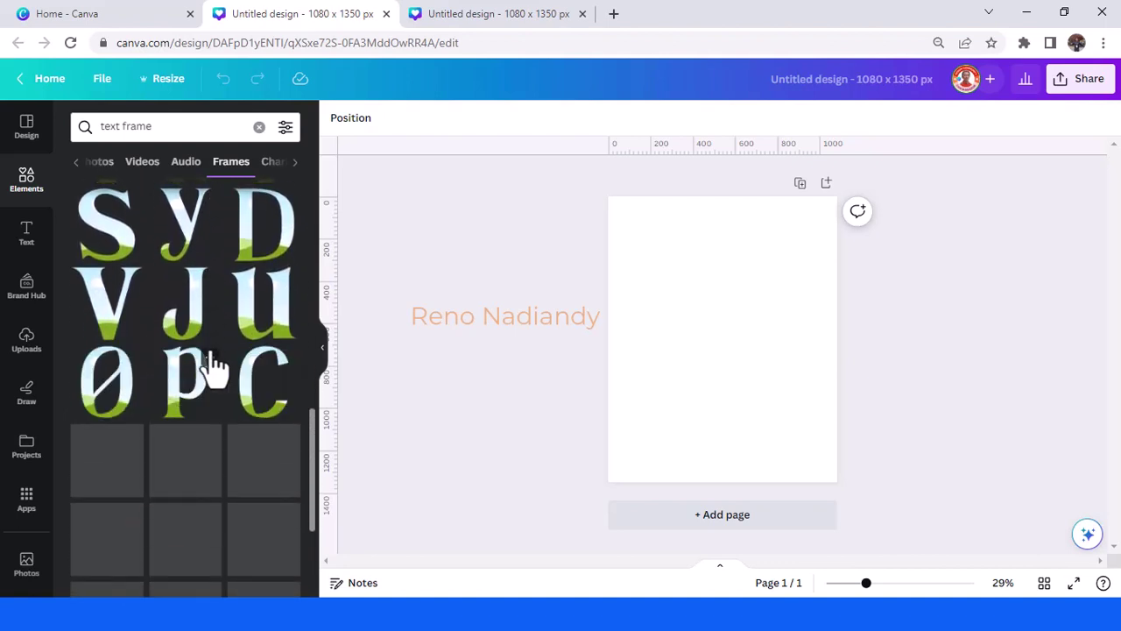
scroll(210, 368, "down", 5)
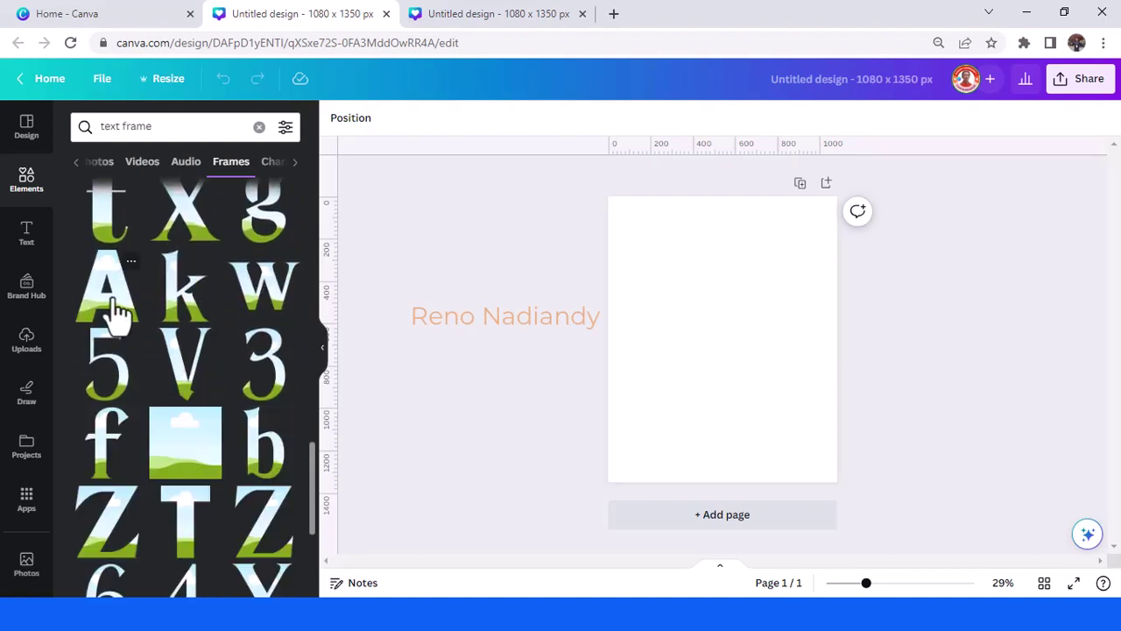
left_click(118, 311)
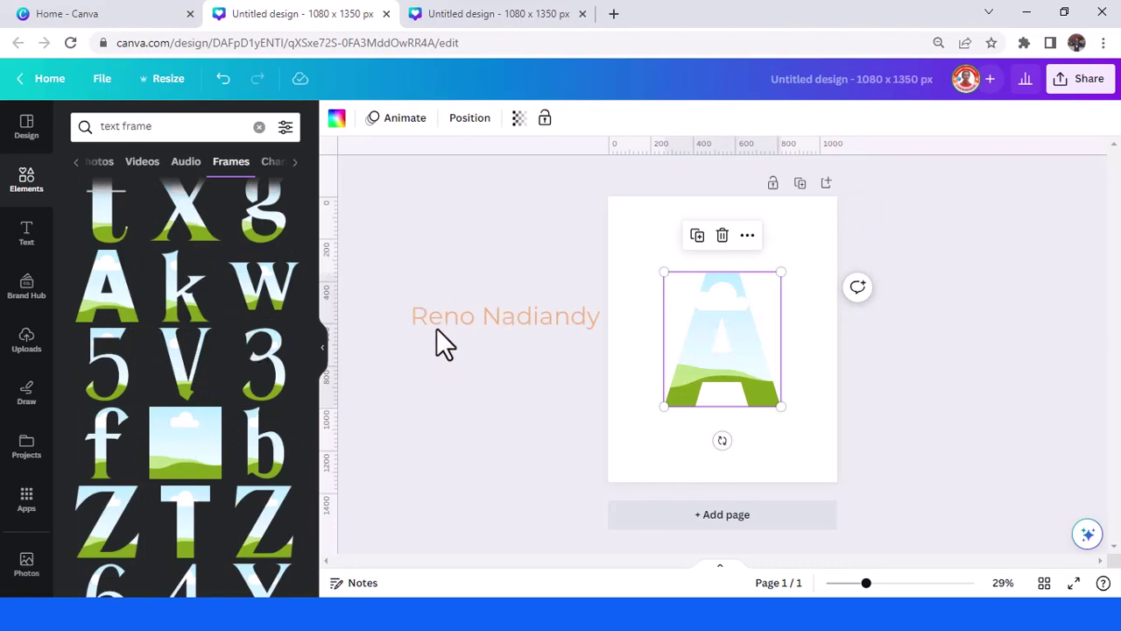
Add the uploaded Ant-Man image with the red background, slightly enlarged and shifted to the right of the letter A
left_click(27, 341)
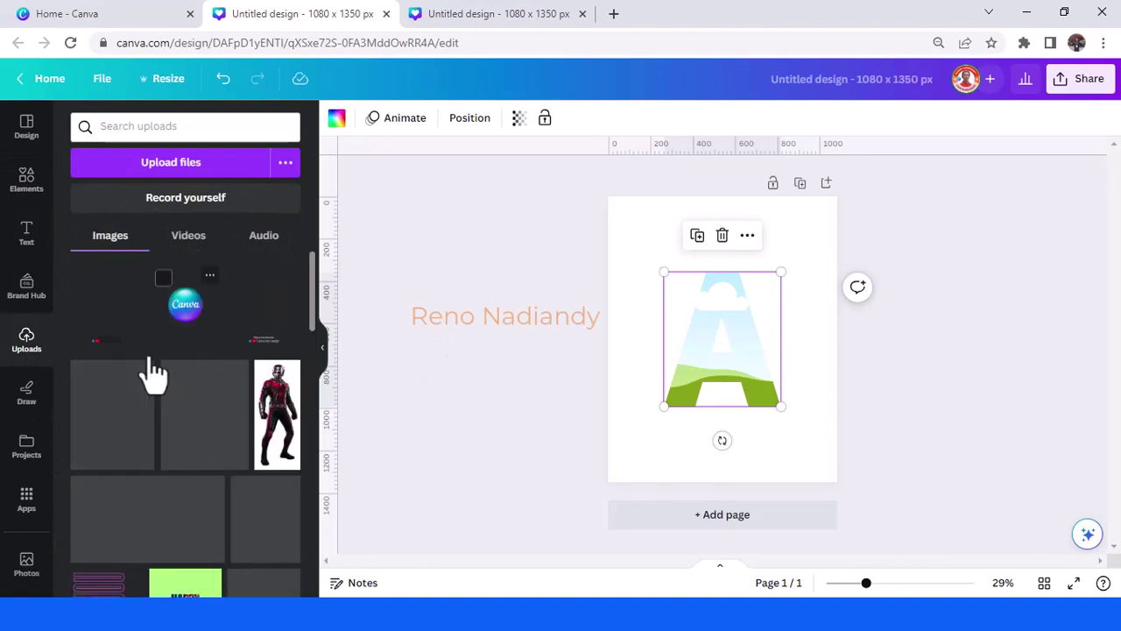
left_click(285, 429)
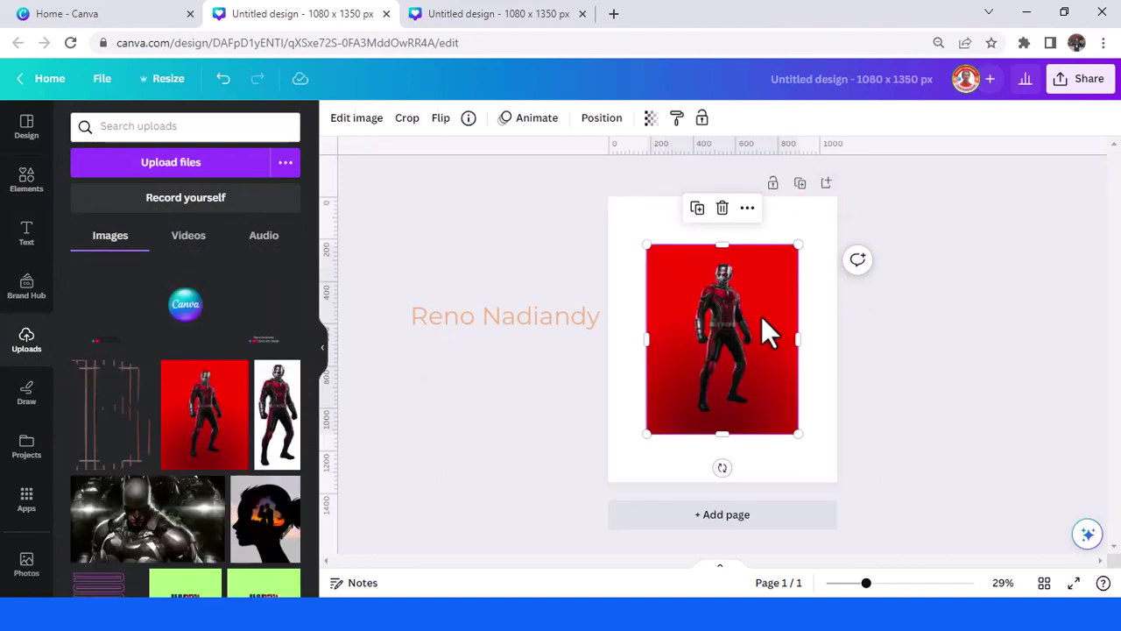
left_click_drag(730, 318, 815, 331)
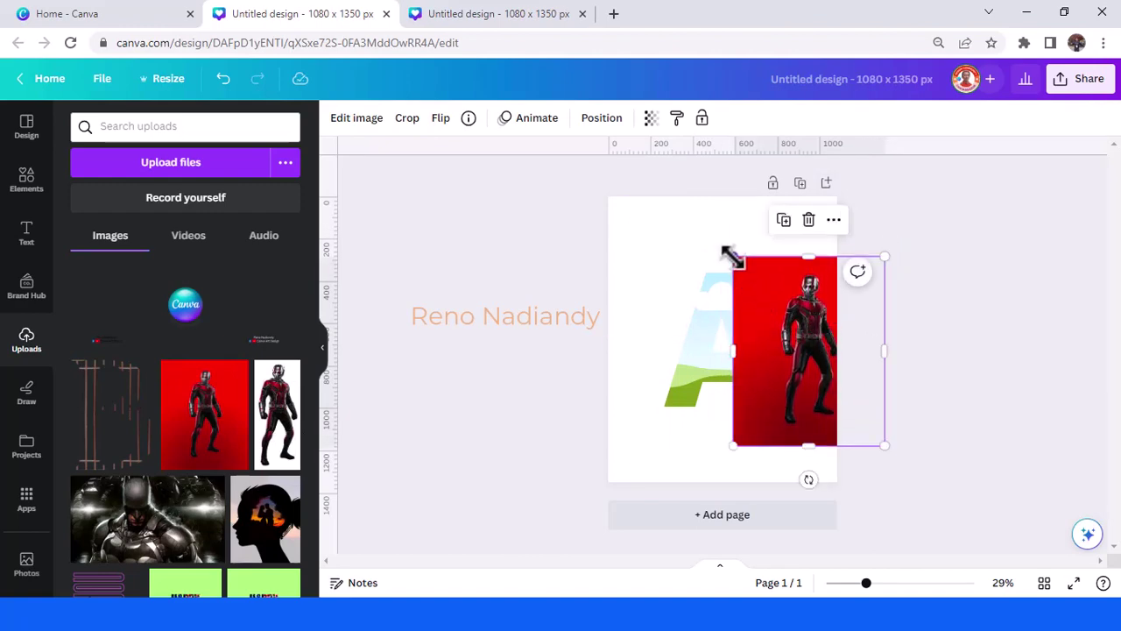
left_click_drag(733, 257, 708, 225)
mouse_move(788, 302)
left_mouse_down()
mouse_move(815, 299)
mouse_move(807, 311)
mouse_move(790, 305)
left_mouse_up()
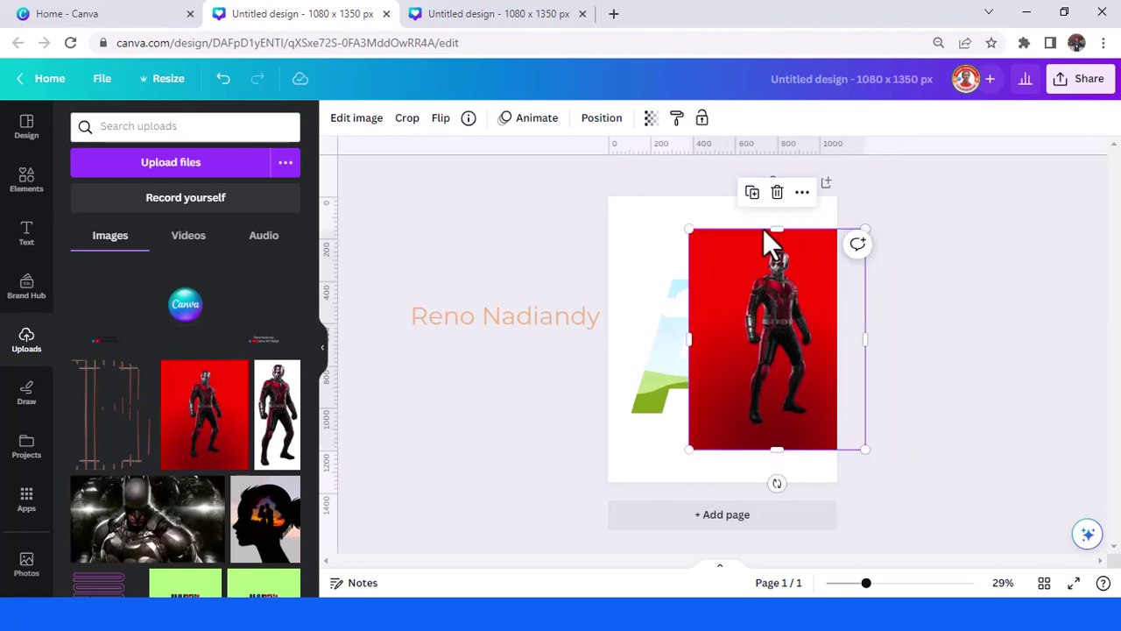
Duplicate the Ant-Man image, remove the copy's background with Background Remover, and move the cutout toward the page's upper right corner
left_click(751, 193)
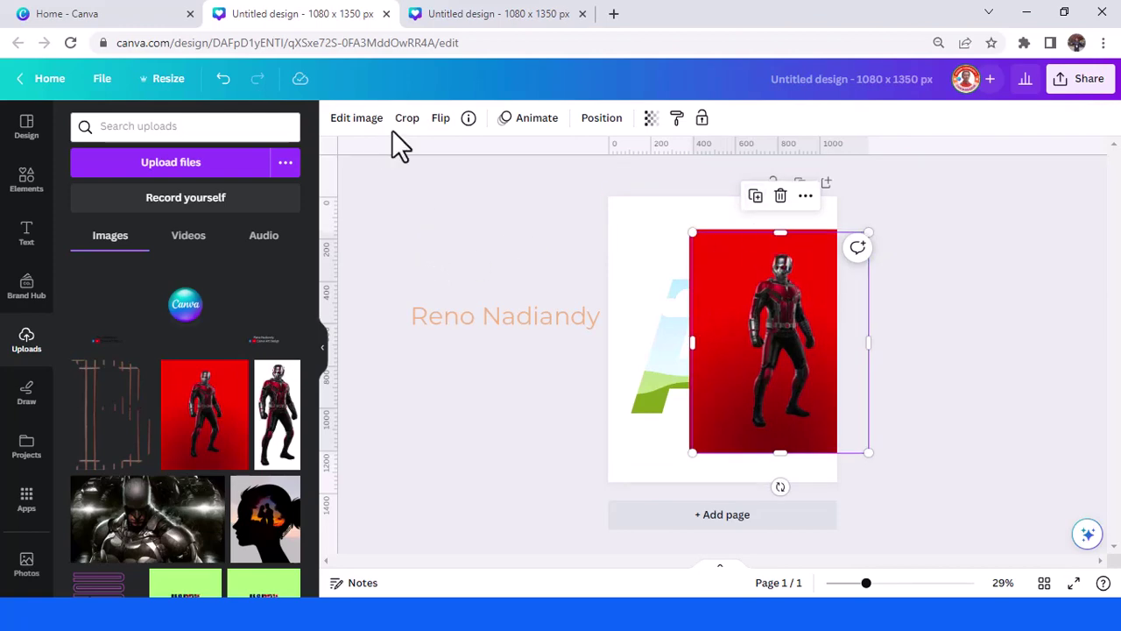
left_click(357, 123)
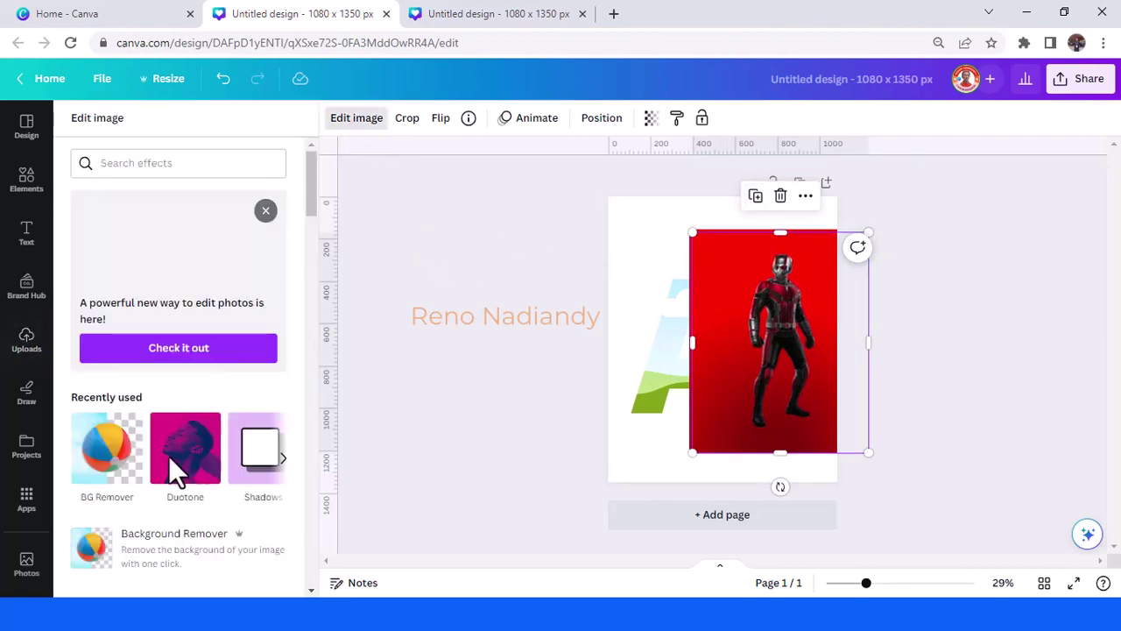
left_click(107, 464)
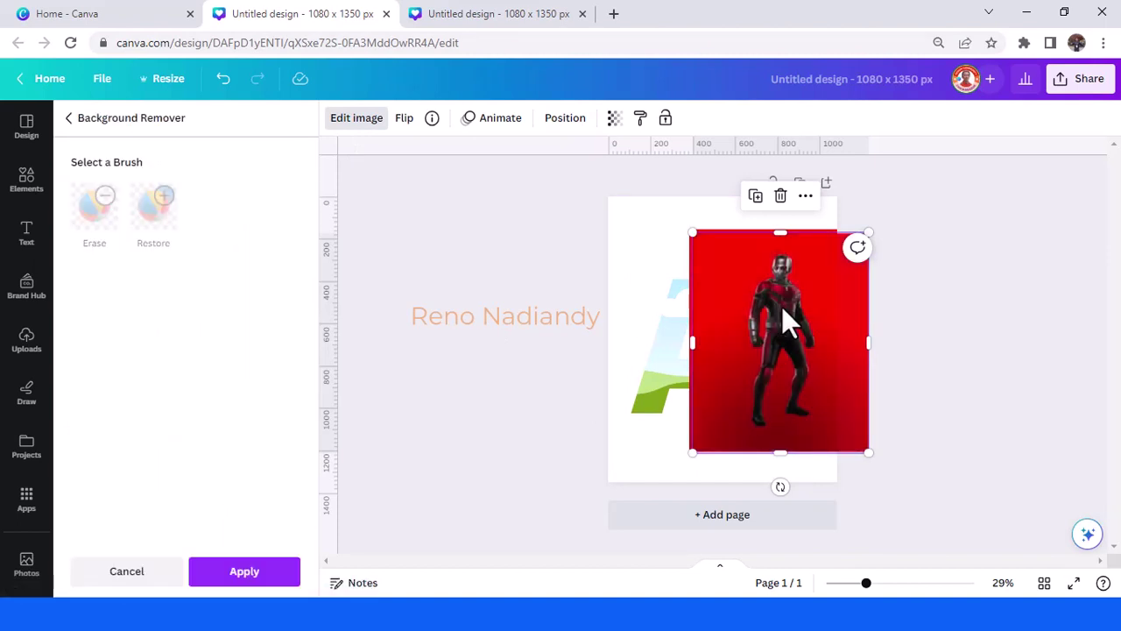
left_click_drag(768, 316, 797, 303)
left_click(244, 571)
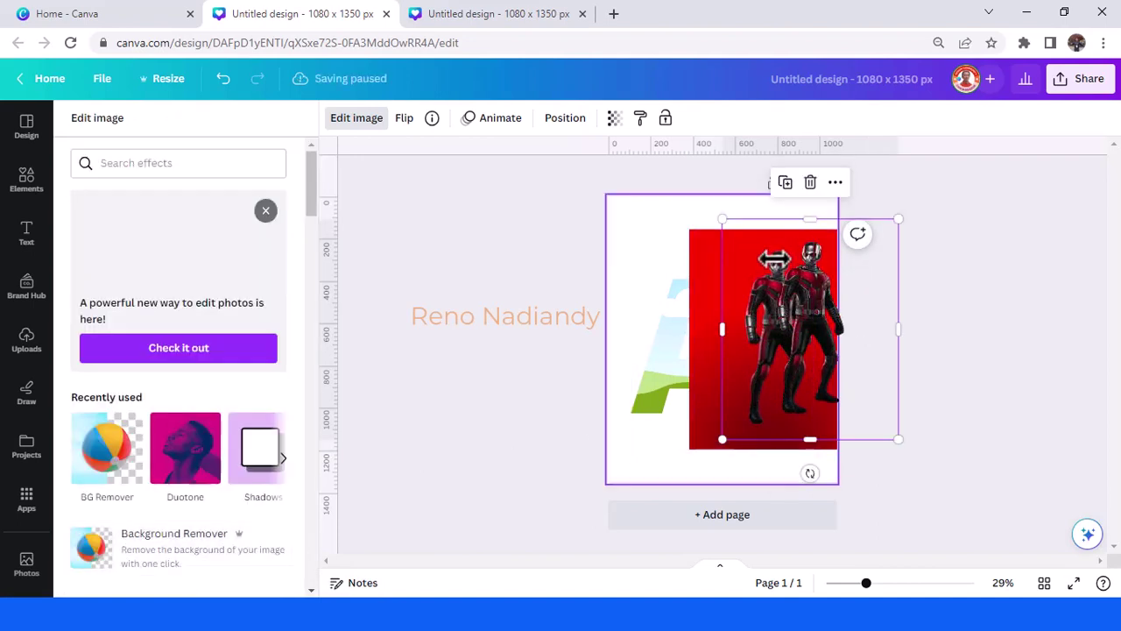
left_click_drag(807, 242, 823, 215)
Drop the red-background Ant-Man image into the letter A frame and place the cutout figure beside the letter
left_click(716, 317)
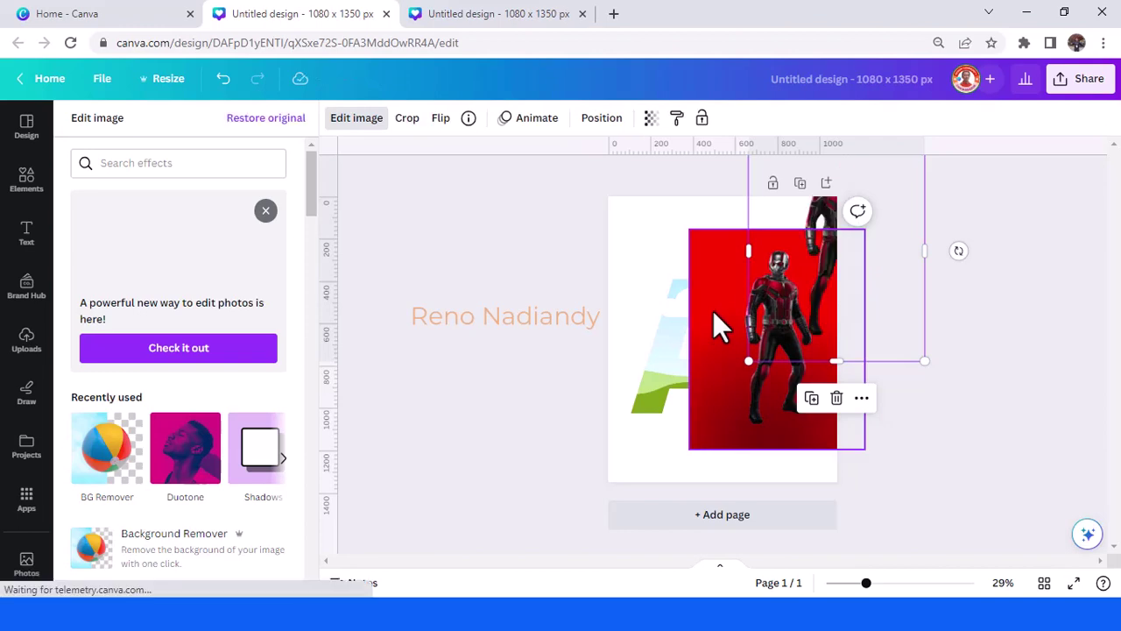
left_click_drag(713, 311, 683, 334)
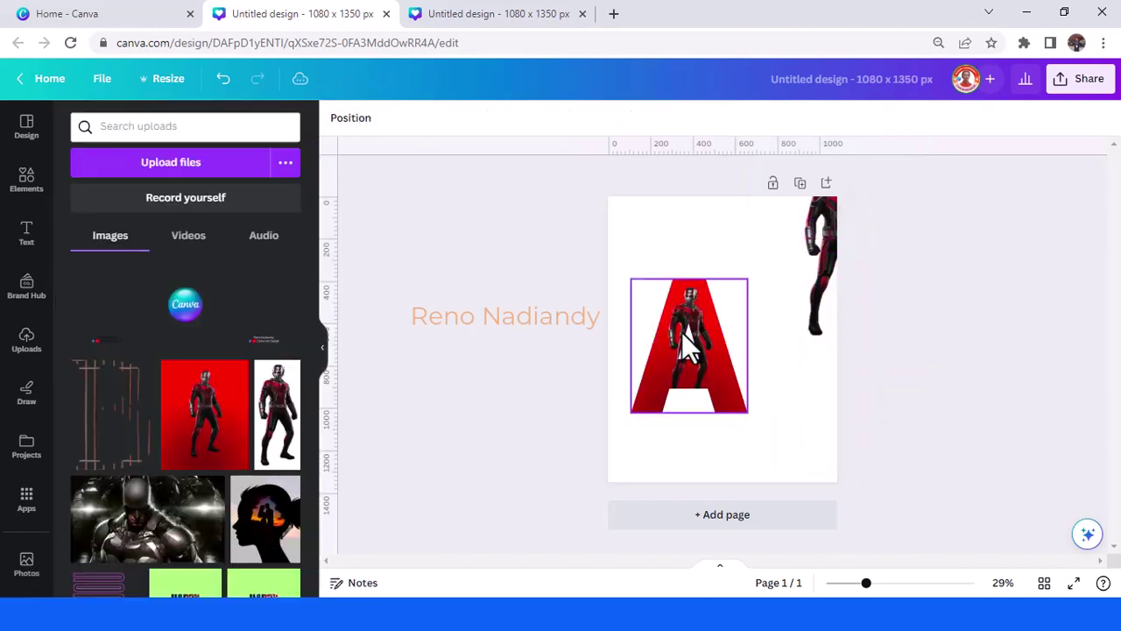
left_click_drag(815, 230, 766, 331)
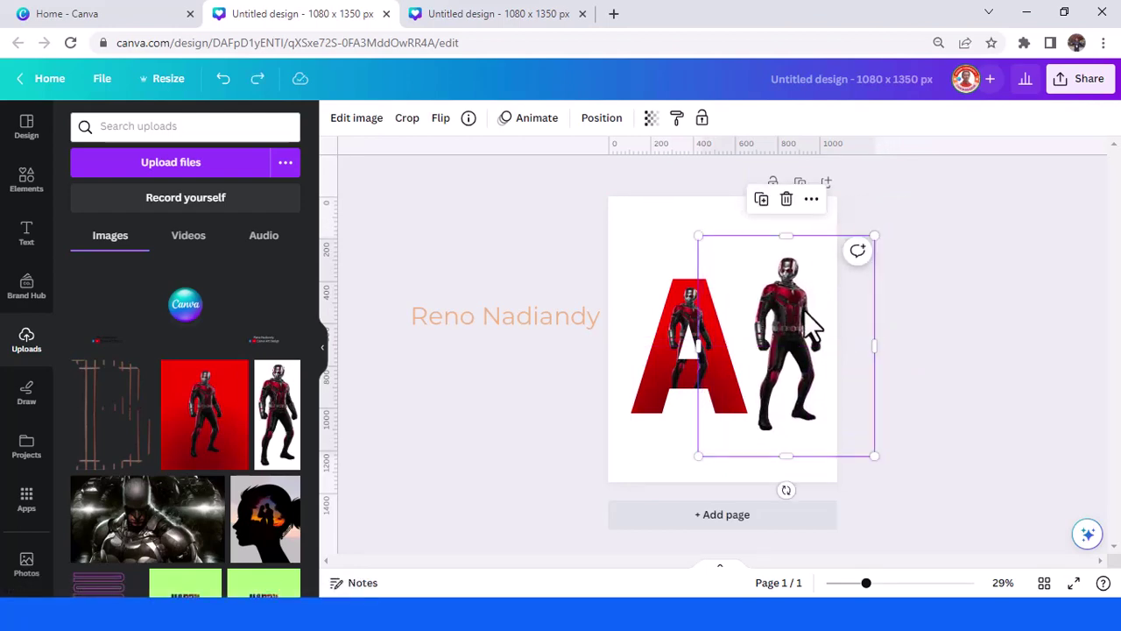
Enlarge the image inside the letter A frame and shift it left so the figure covers the letter's left leg
double_click(657, 355)
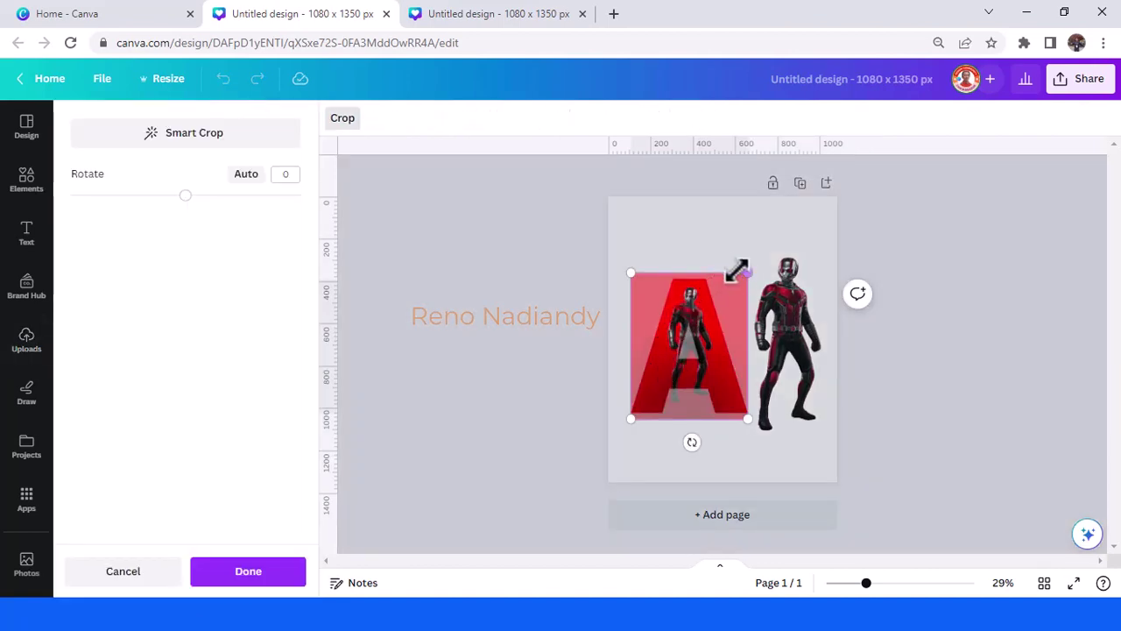
left_click_drag(746, 271, 778, 235)
left_click_drag(781, 423, 806, 459)
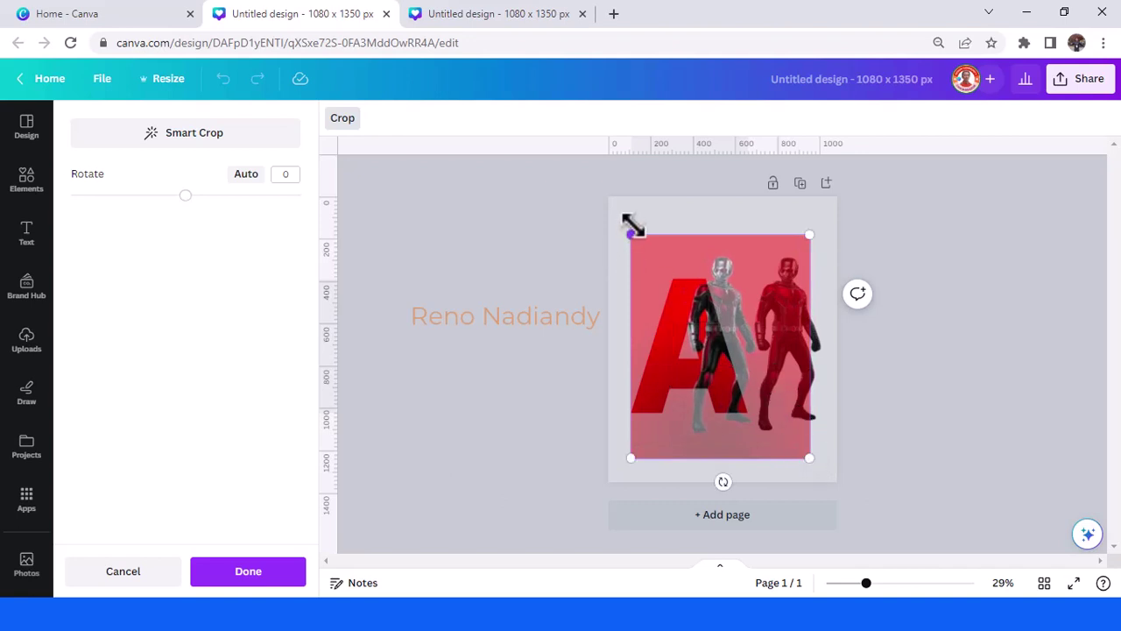
left_click_drag(631, 235, 628, 233)
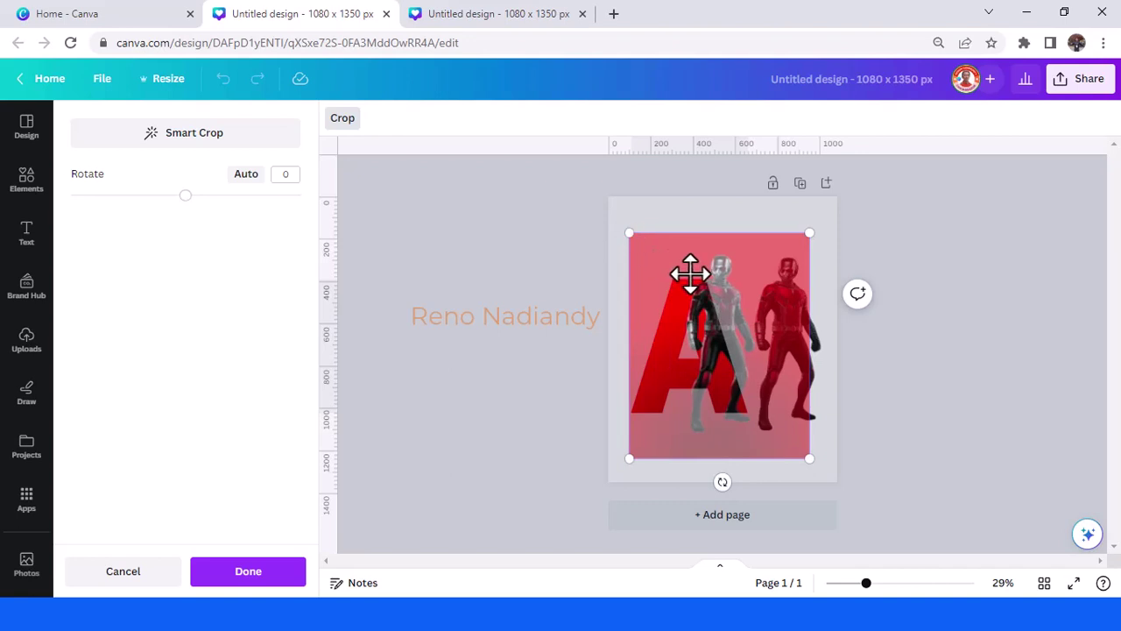
left_click_drag(690, 274, 620, 271)
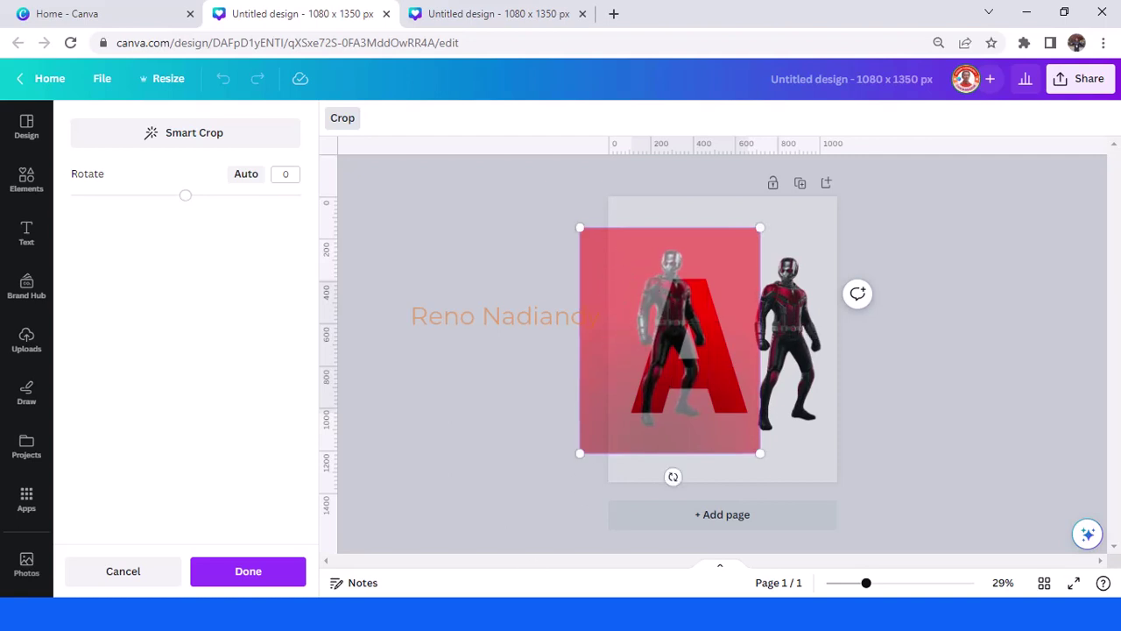
left_click(282, 576)
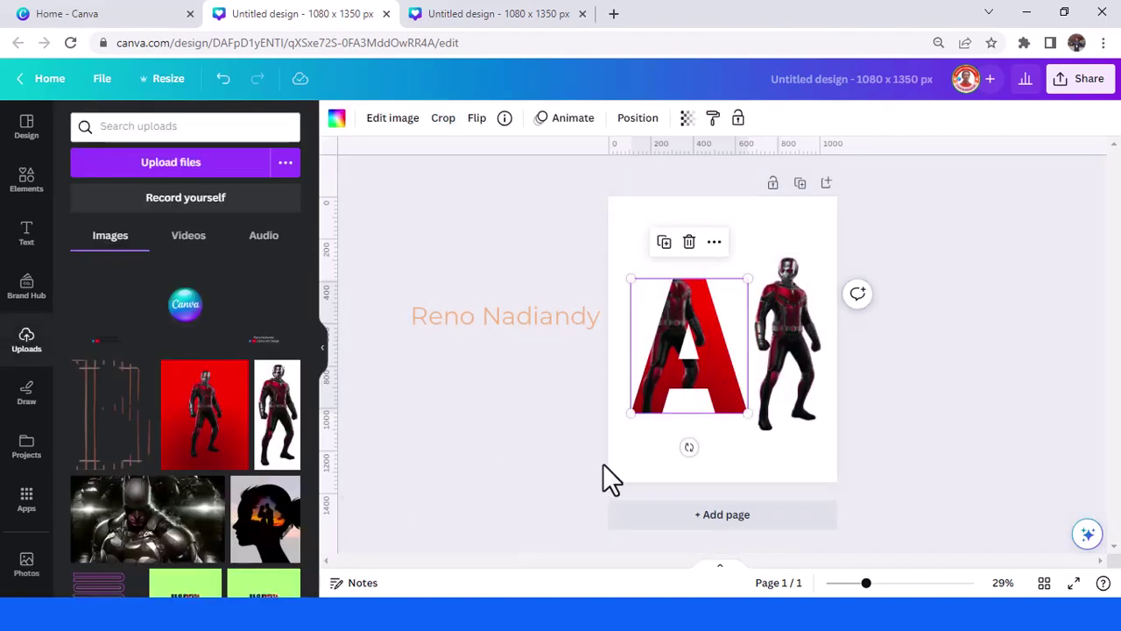
Move the cutout figure over to the left side of the letter A and set its transparency to 61
left_click_drag(803, 345, 640, 352)
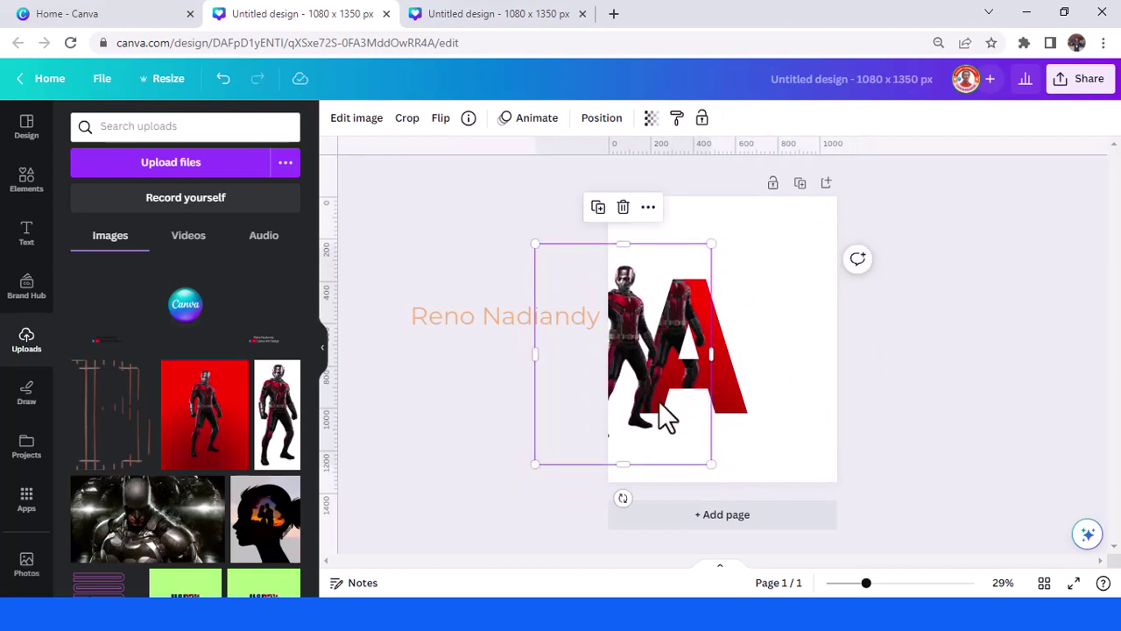
left_click(650, 119)
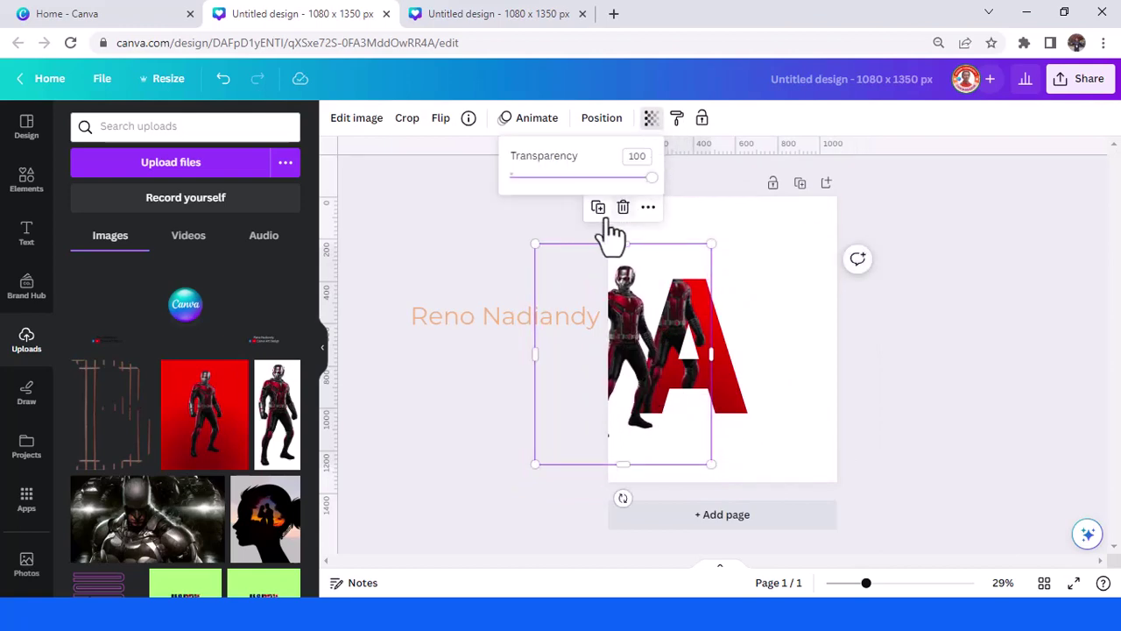
left_click(595, 177)
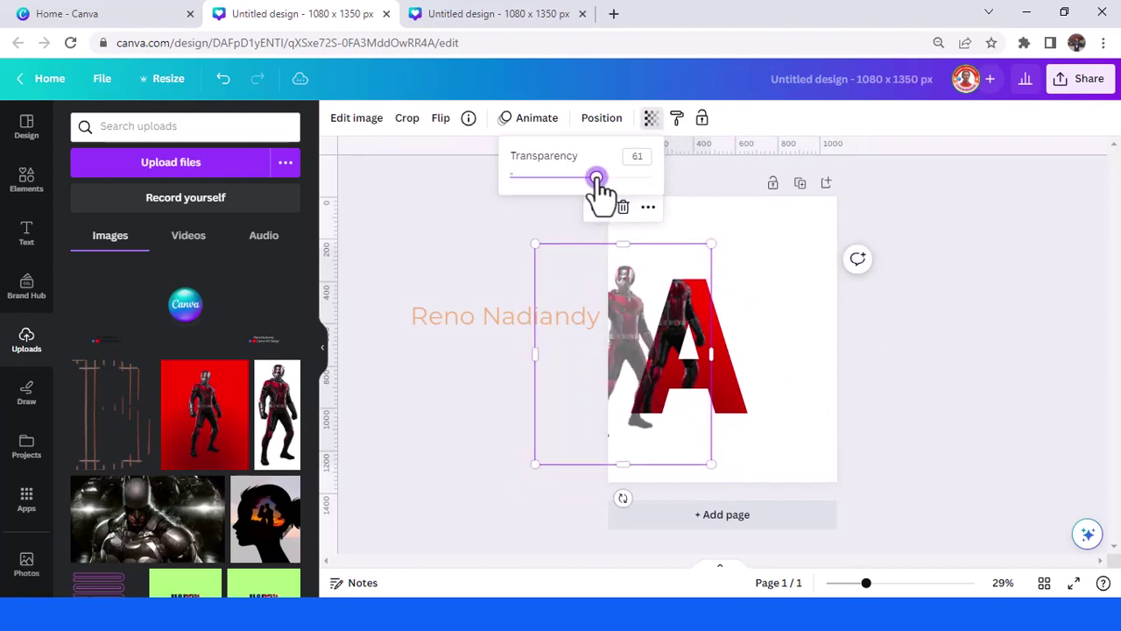
Align the semi-transparent cutout with the figure inside the letter A and enlarge it slightly to match
left_click(887, 591)
left_click_drag(885, 587, 900, 584)
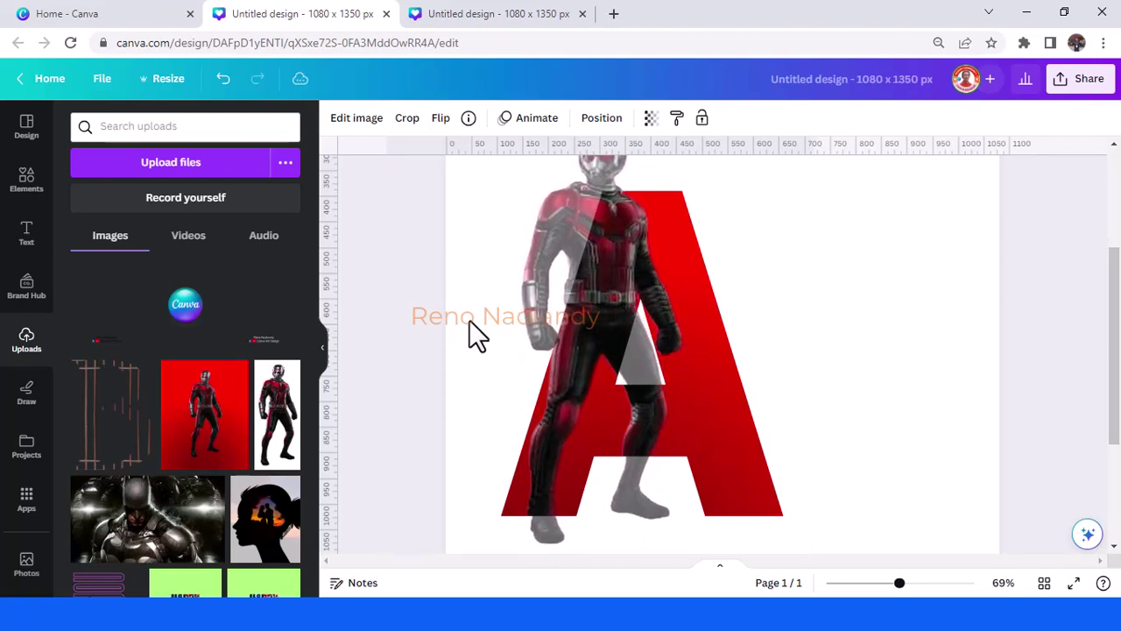
left_click(468, 319)
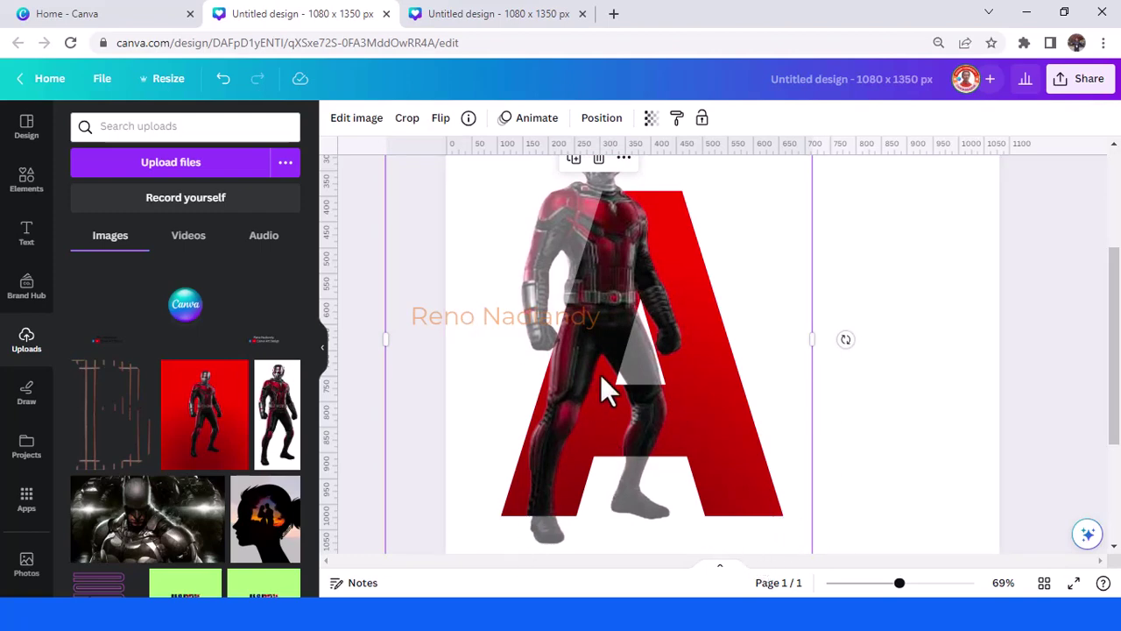
scroll(601, 377, "down", 2)
left_click_drag(382, 439, 380, 451)
scroll(564, 386, "up", 3)
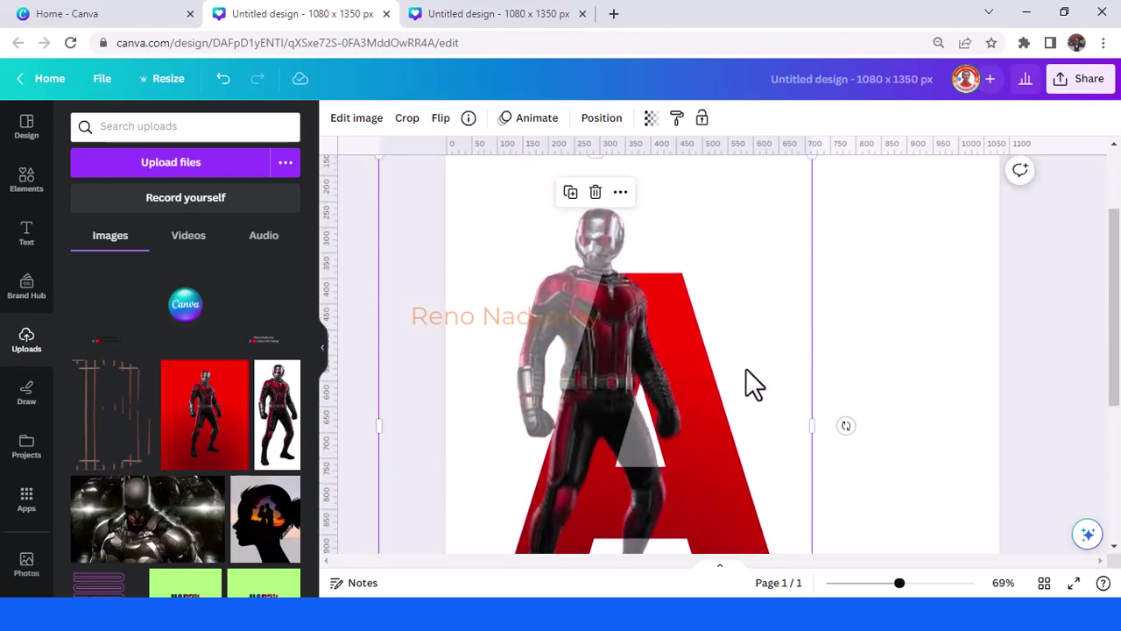
Set the cutout figure's transparency back to 100 so it fully covers the matching figure in the letter A
left_click_drag(899, 582, 928, 582)
scroll(711, 481, "down", 3)
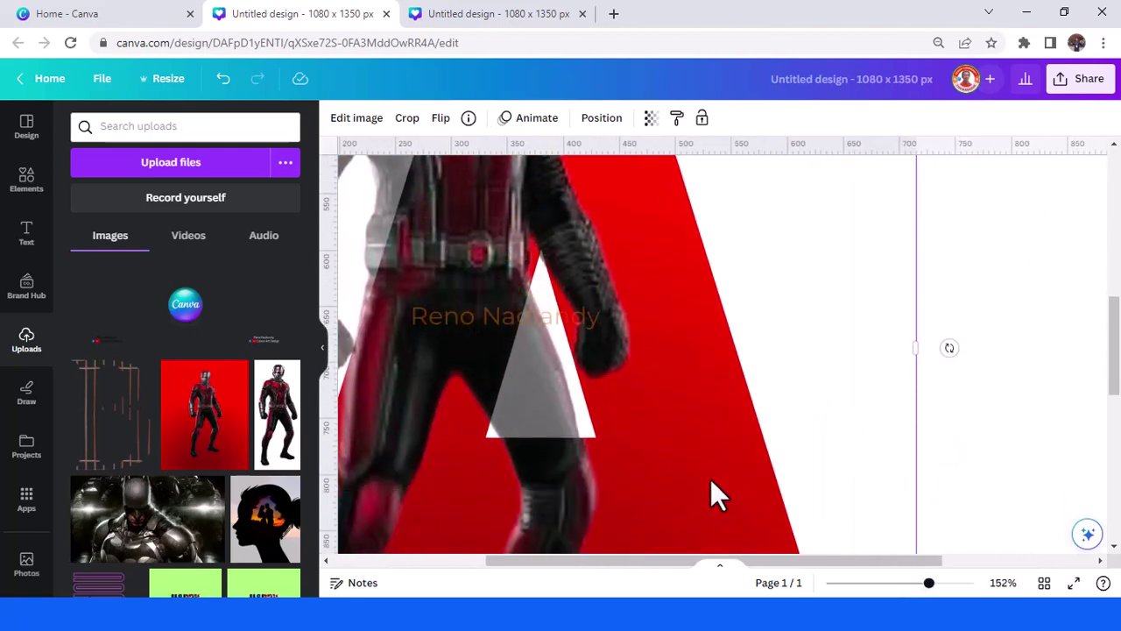
scroll(710, 480, "down", 2)
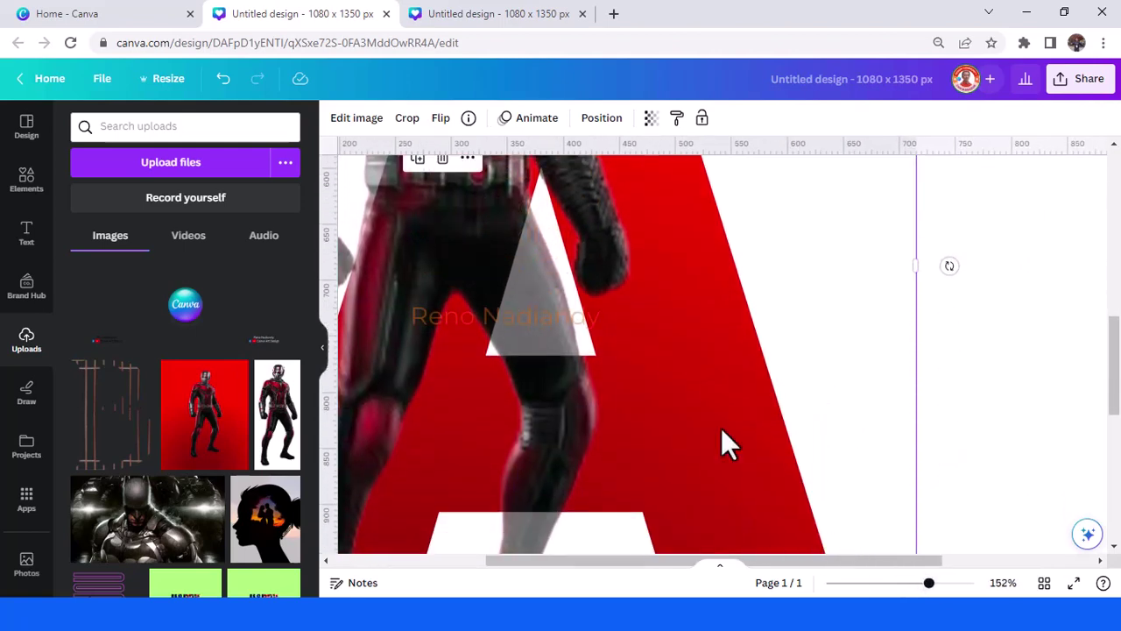
left_click(651, 118)
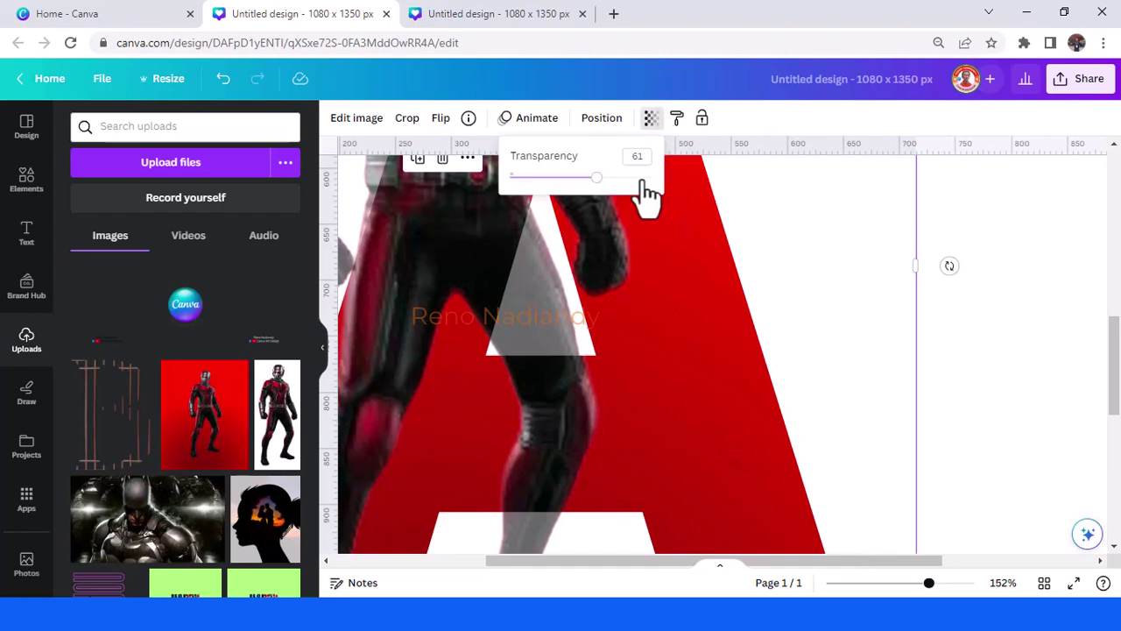
left_click_drag(639, 182, 670, 194)
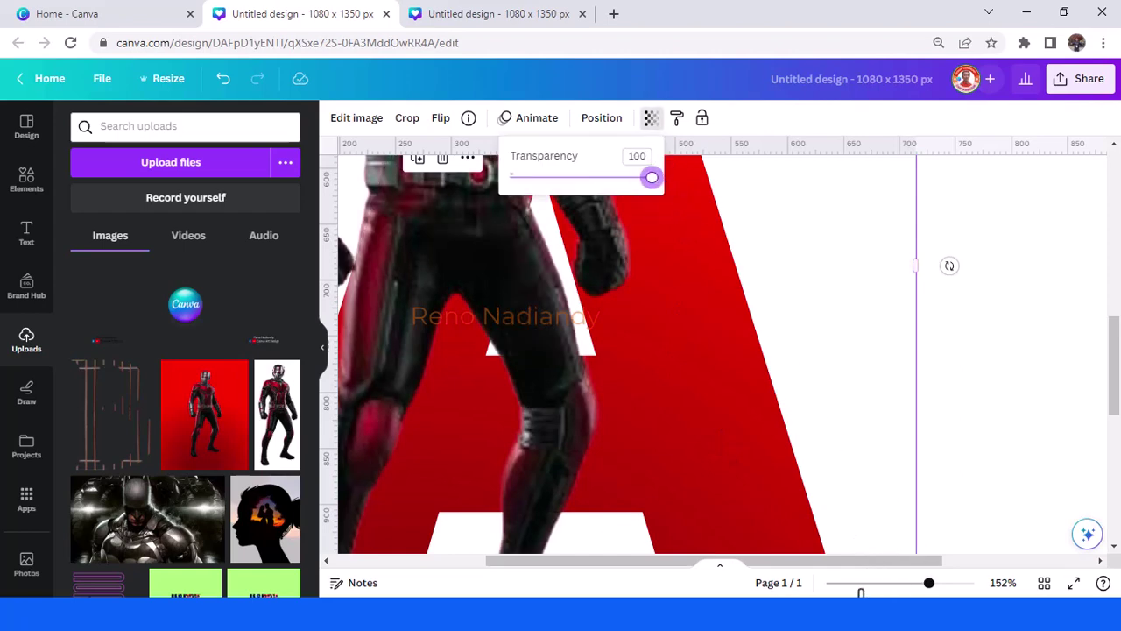
left_click(862, 583)
left_click_drag(863, 583, 887, 583)
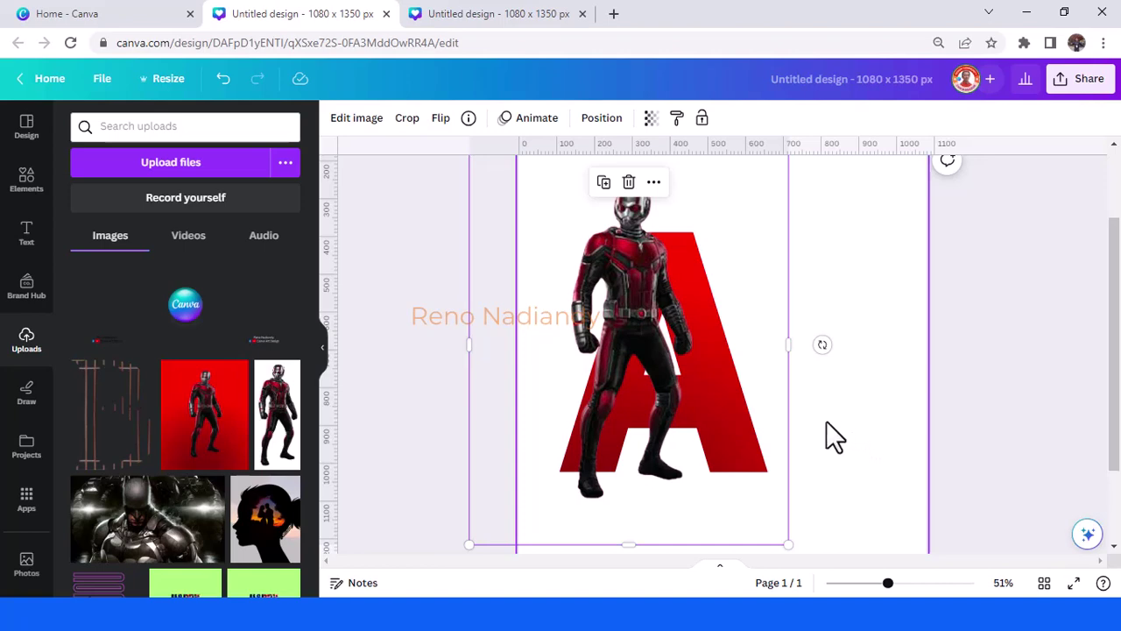
Crop the cutout's right side to a width of about 440 px, then duplicate it and align the copy over the original
left_click_drag(786, 344, 634, 374)
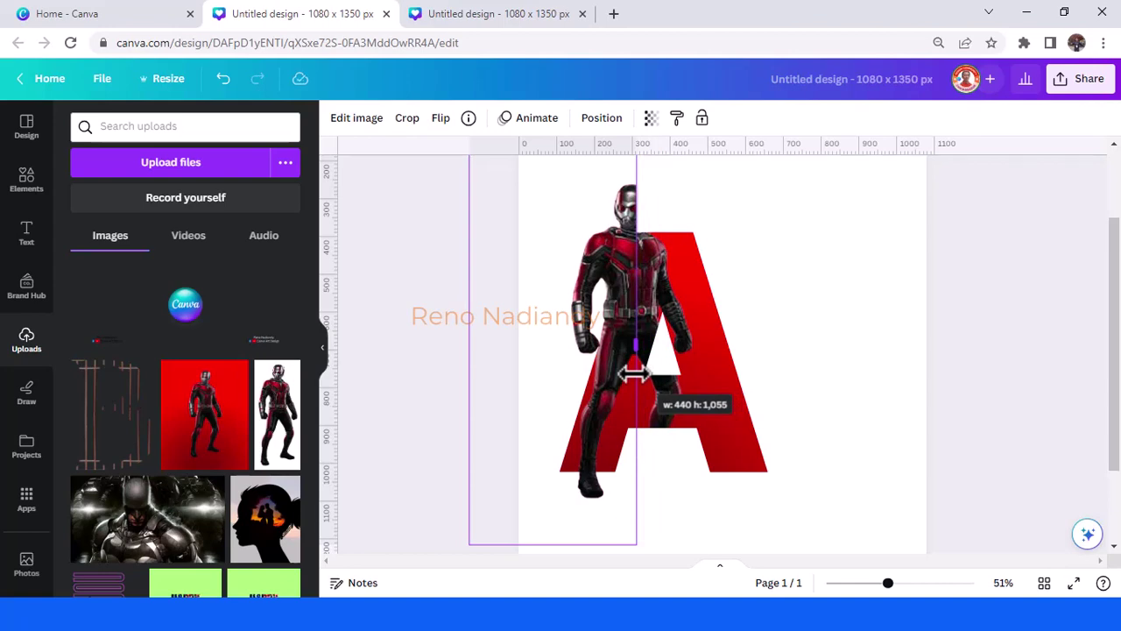
left_click_drag(634, 374, 634, 374)
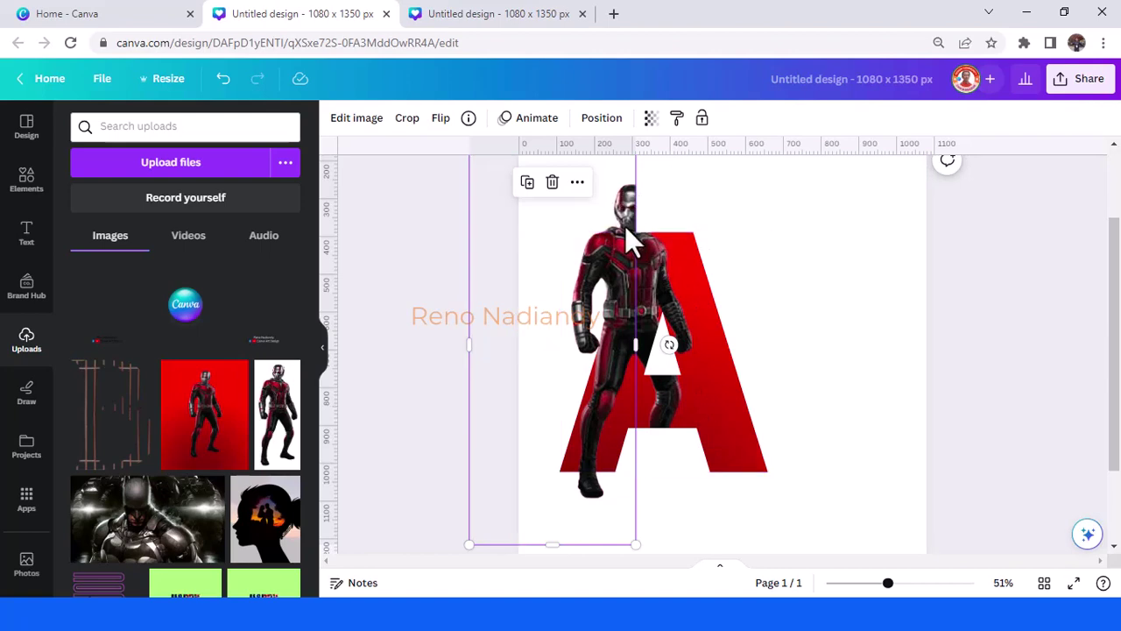
scroll(625, 225, "up", 2)
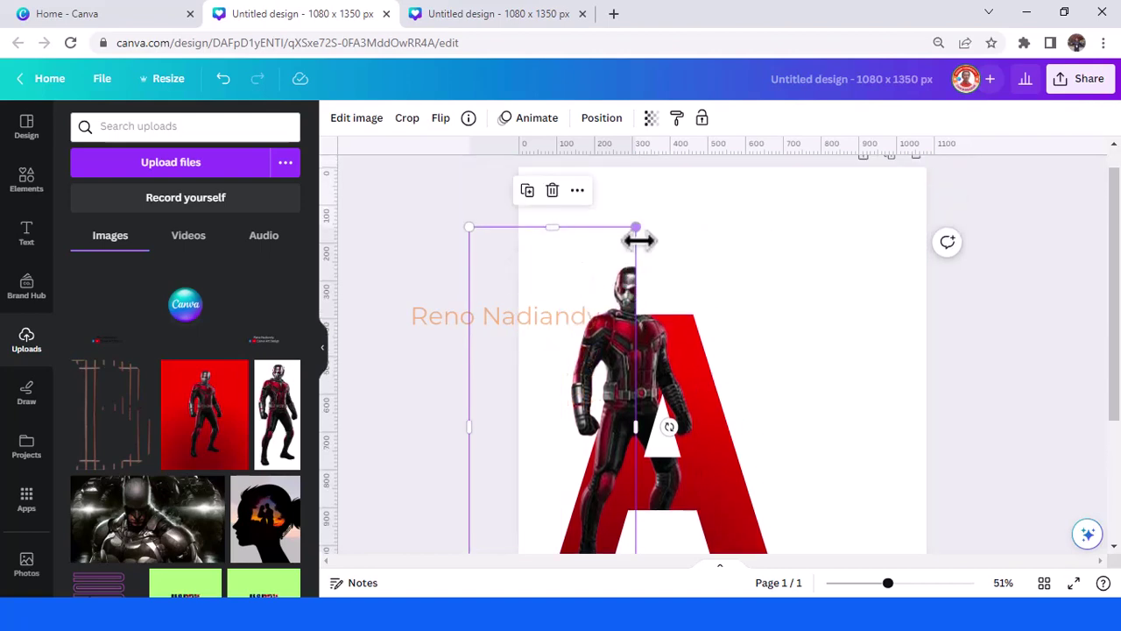
left_click(527, 192)
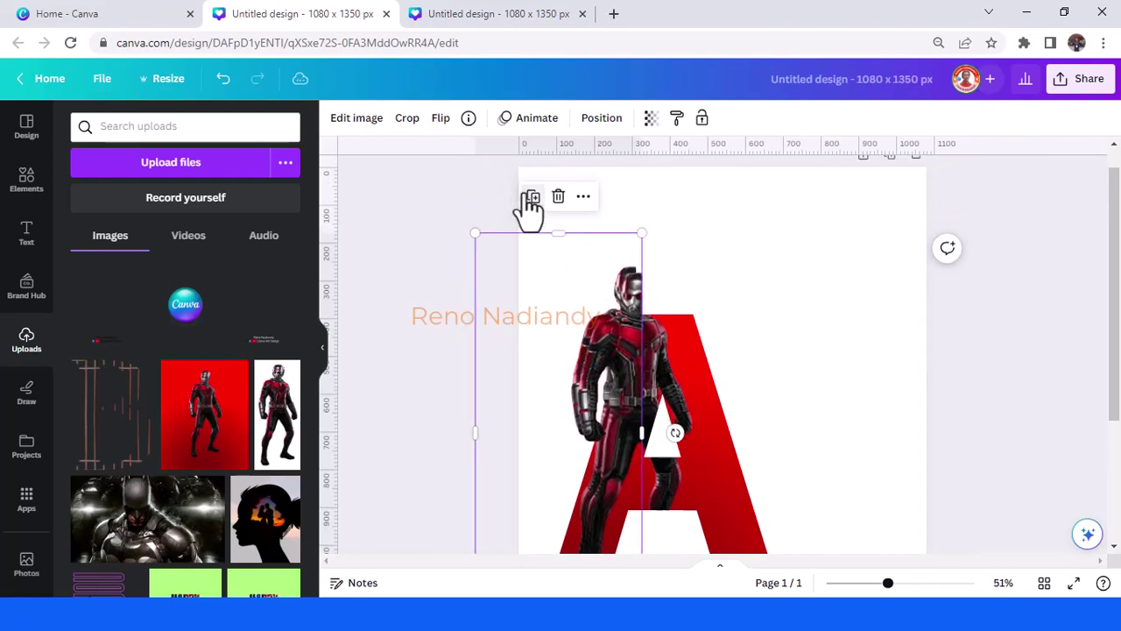
left_click_drag(623, 347, 621, 342)
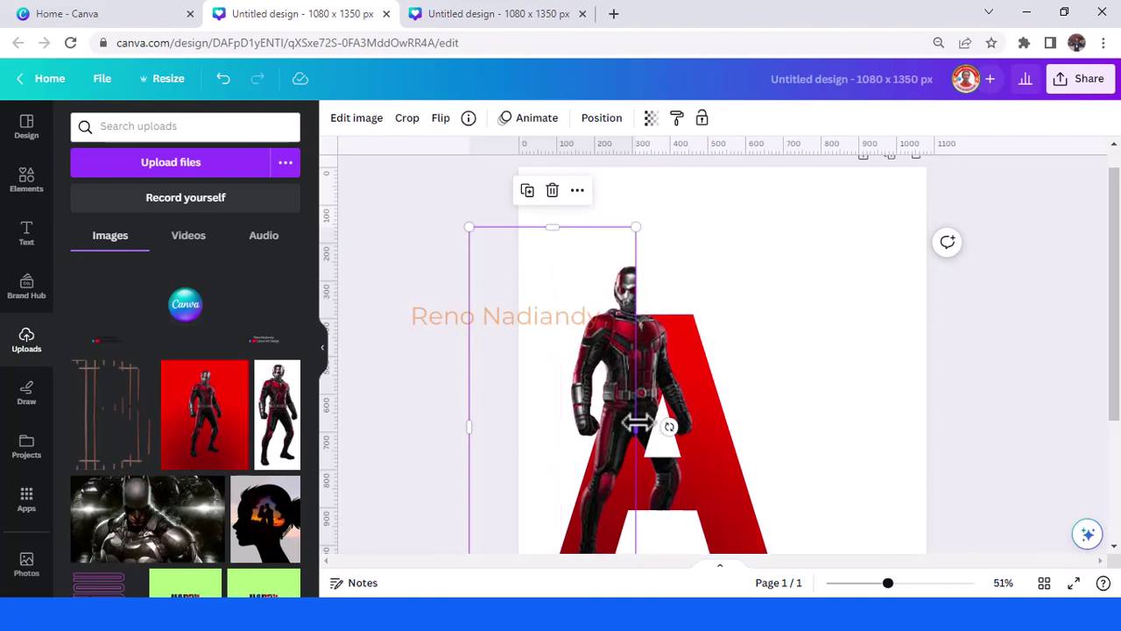
Widen the duplicate cutout's crop to include the whole head and crop its lower part up to the neck
left_click_drag(640, 424, 663, 425)
scroll(648, 428, "down", 2)
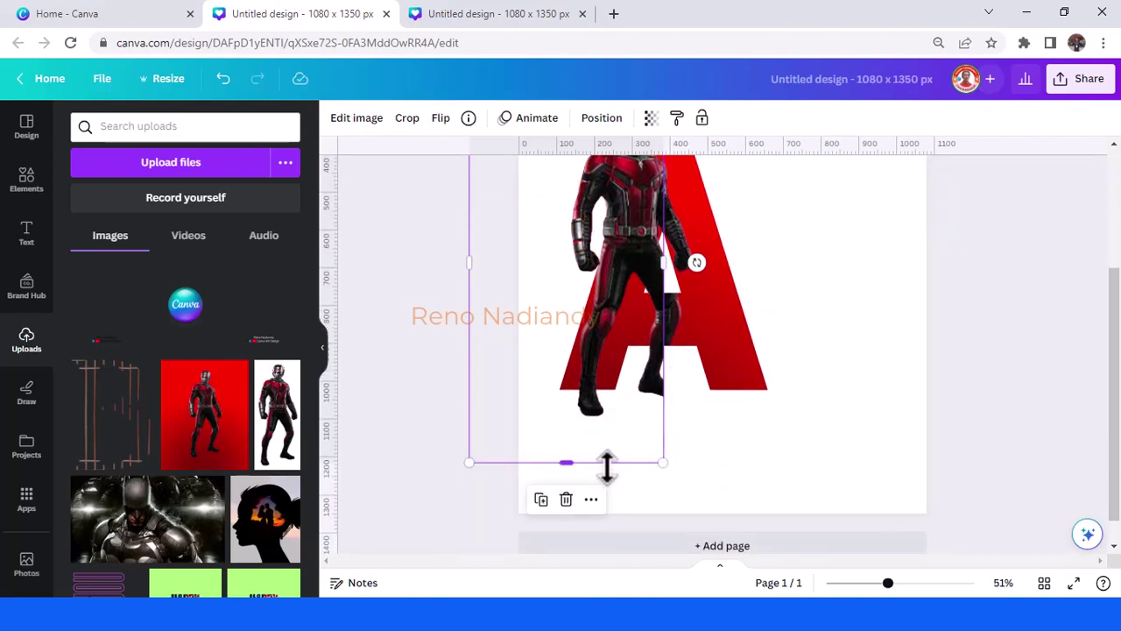
left_click_drag(607, 466, 632, 193)
scroll(811, 362, "up", 2)
left_click(809, 360)
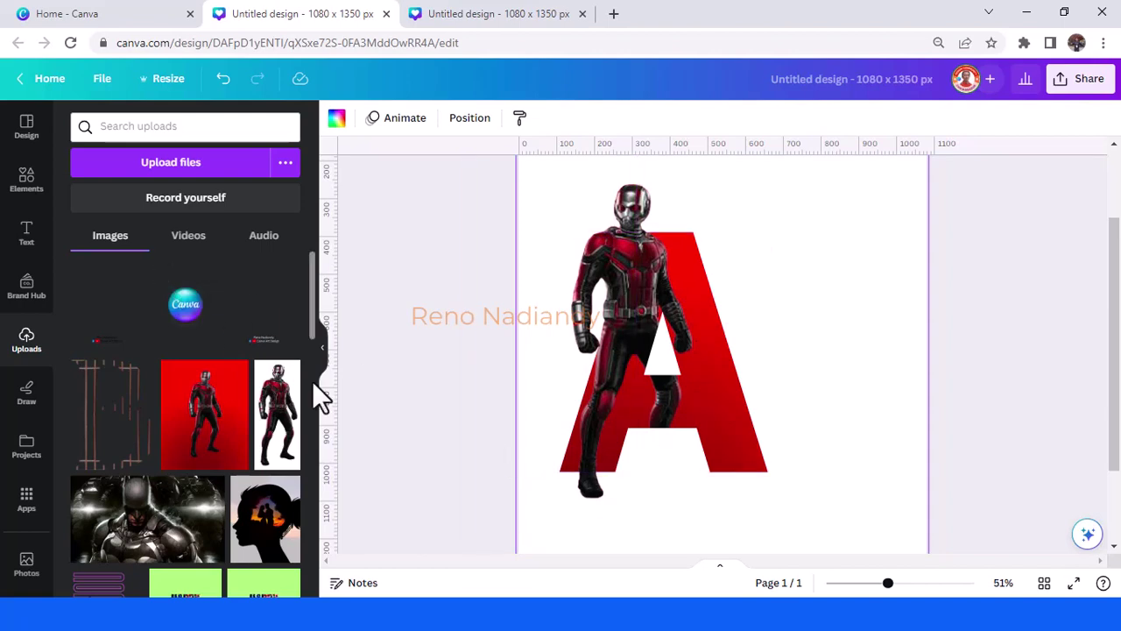
Duplicate the red letter A frame and place the copy up and to the right of the original
left_click(746, 431)
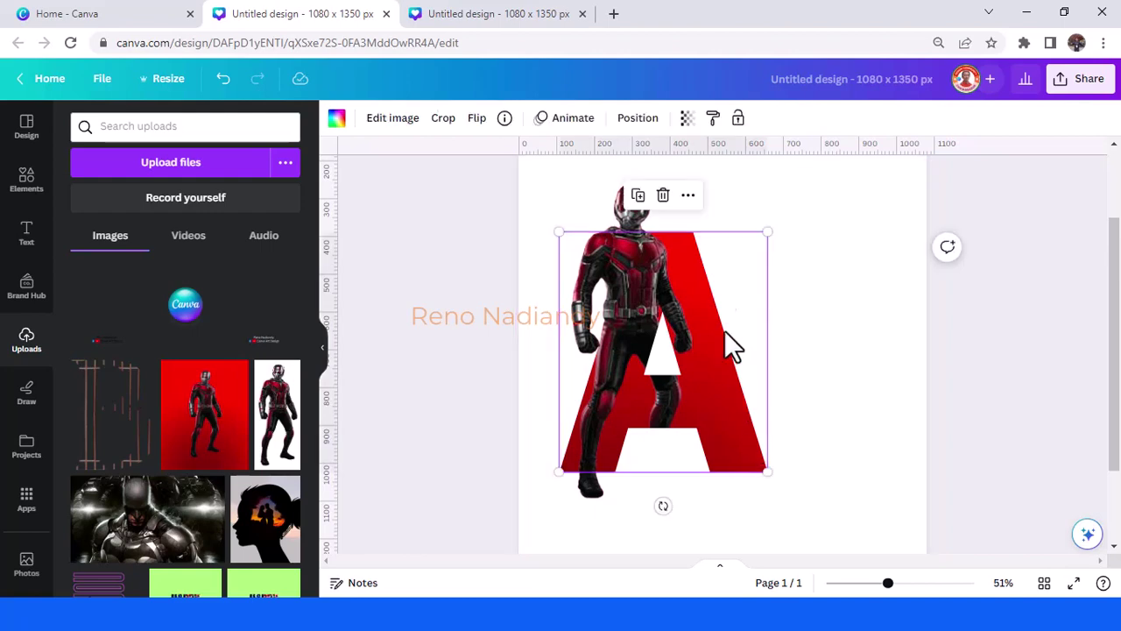
left_click(638, 195)
left_click_drag(695, 268, 874, 241)
scroll(842, 240, "up", 2)
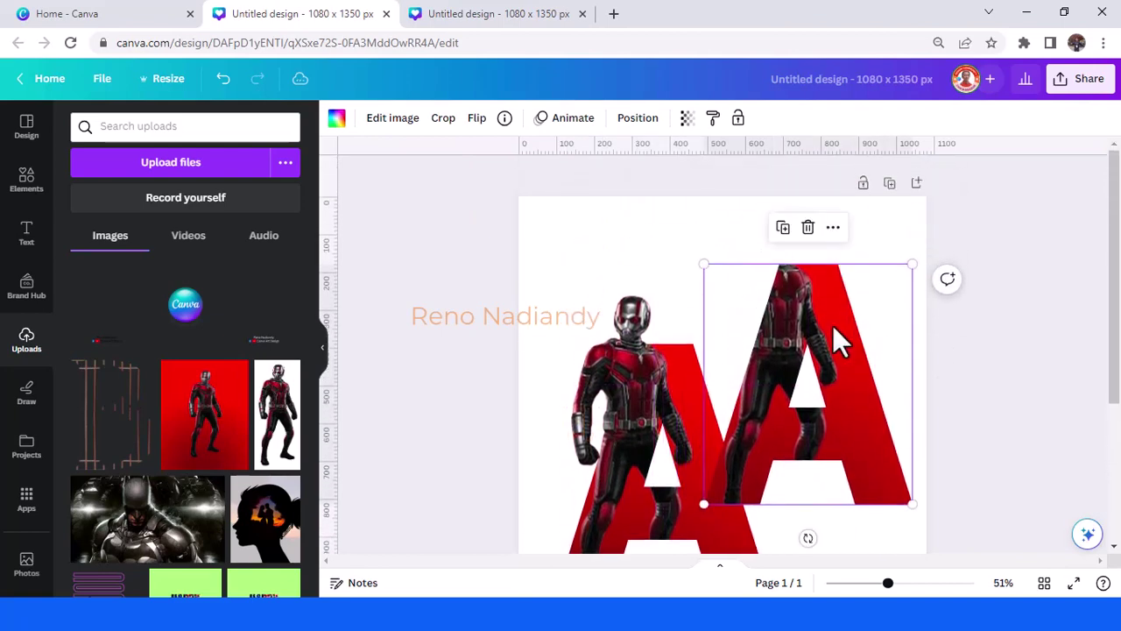
right_click(832, 325)
Search the elements' photos for "black gradient" and add the "Background studio room black gradient" photo to the page
left_click(26, 179)
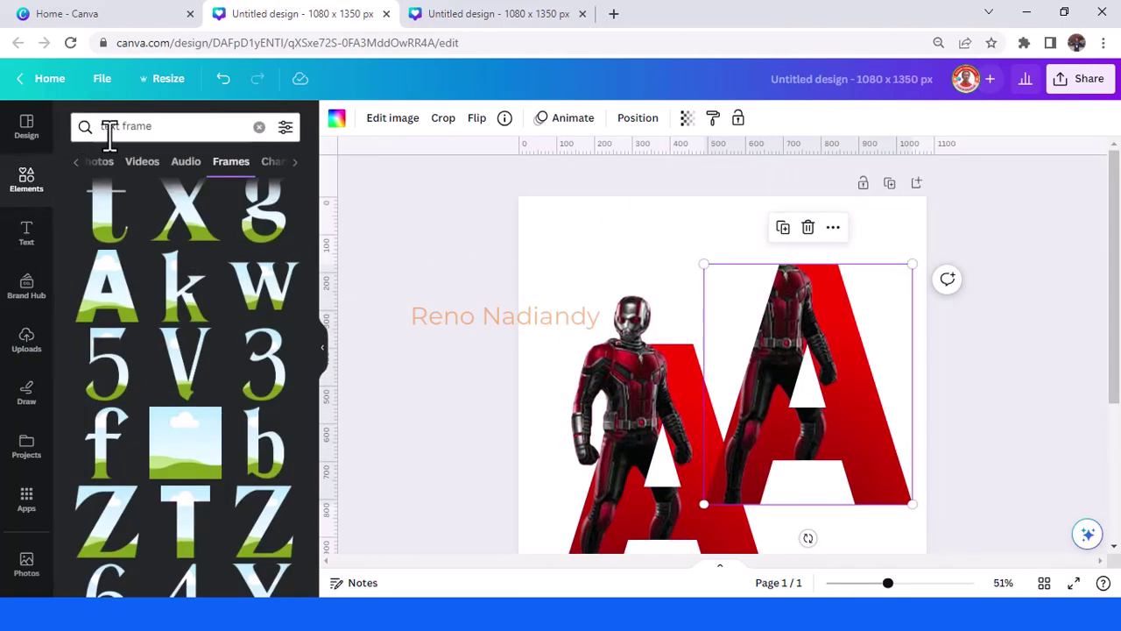
left_click(259, 127)
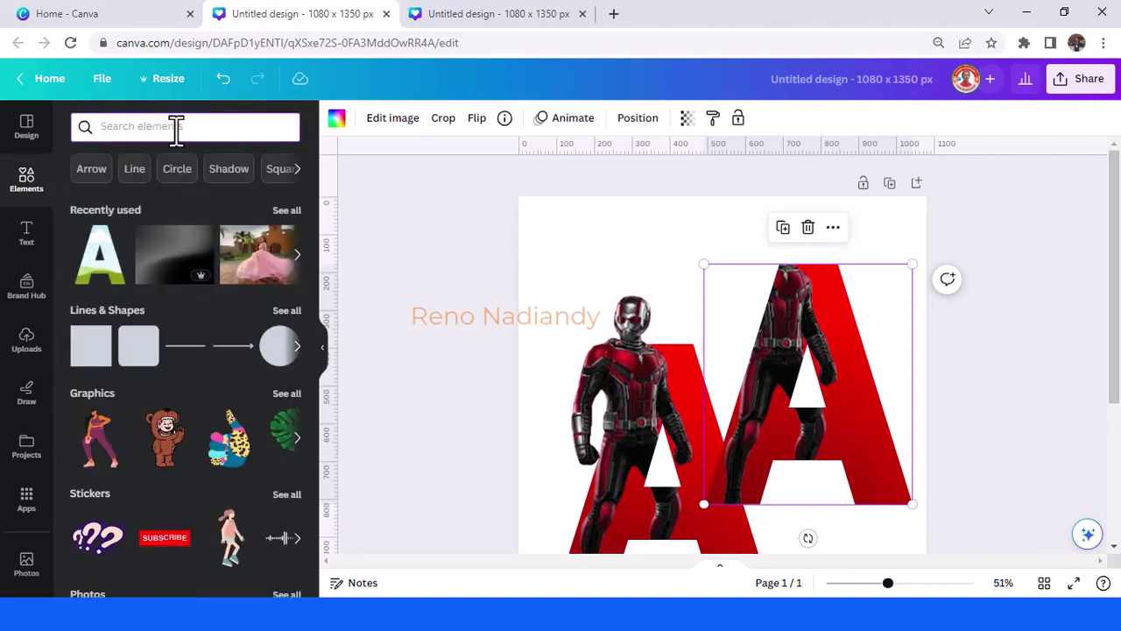
type("black")
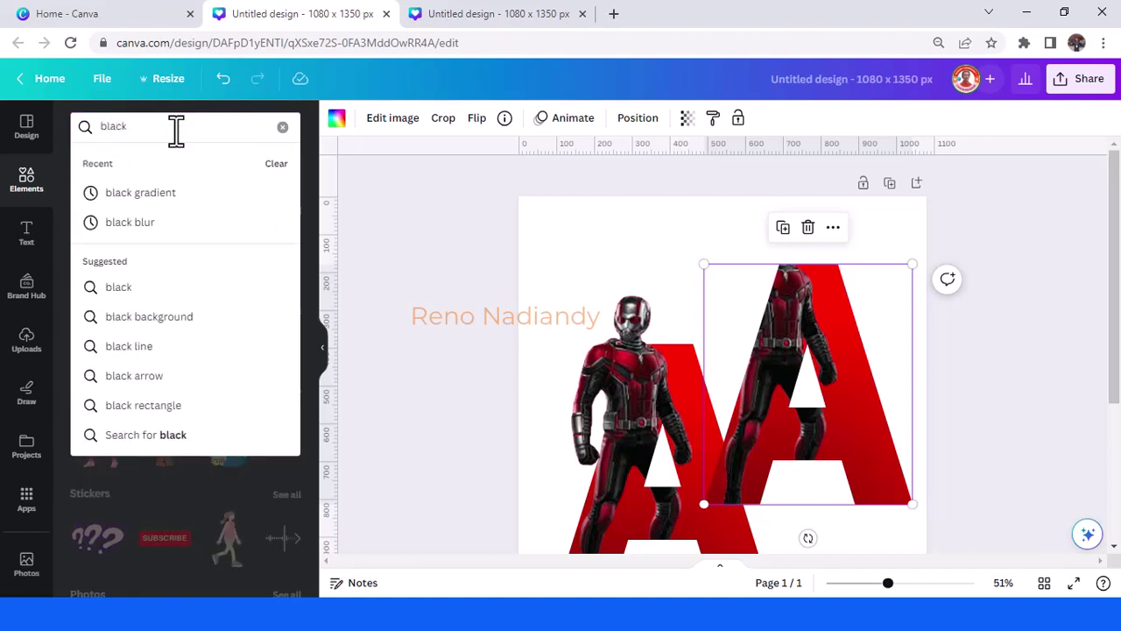
left_click(175, 193)
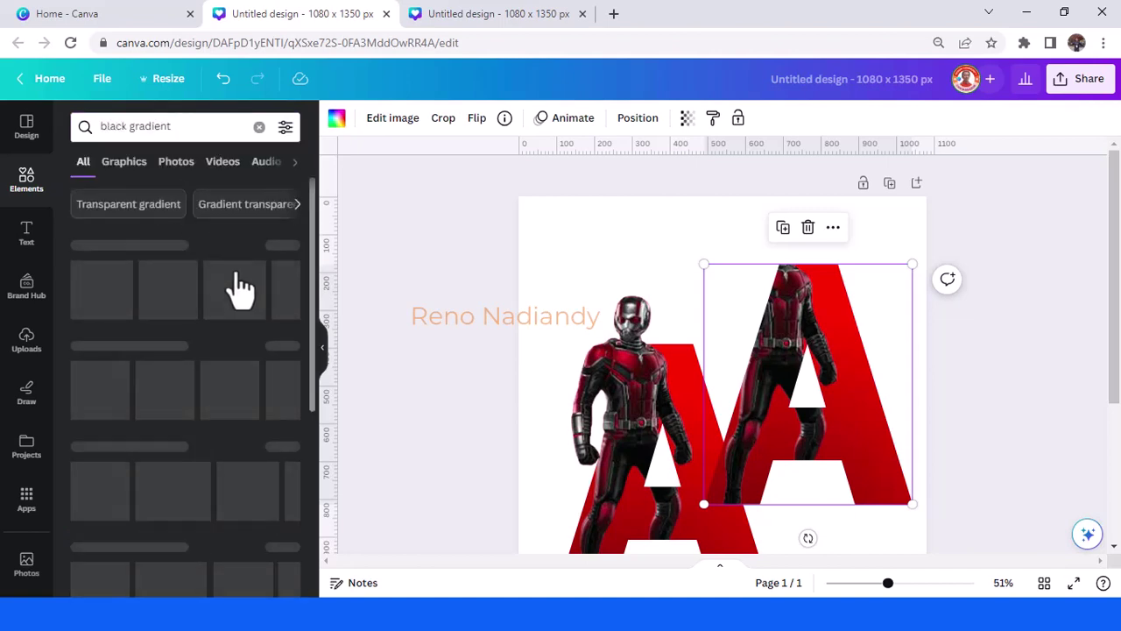
left_click(289, 345)
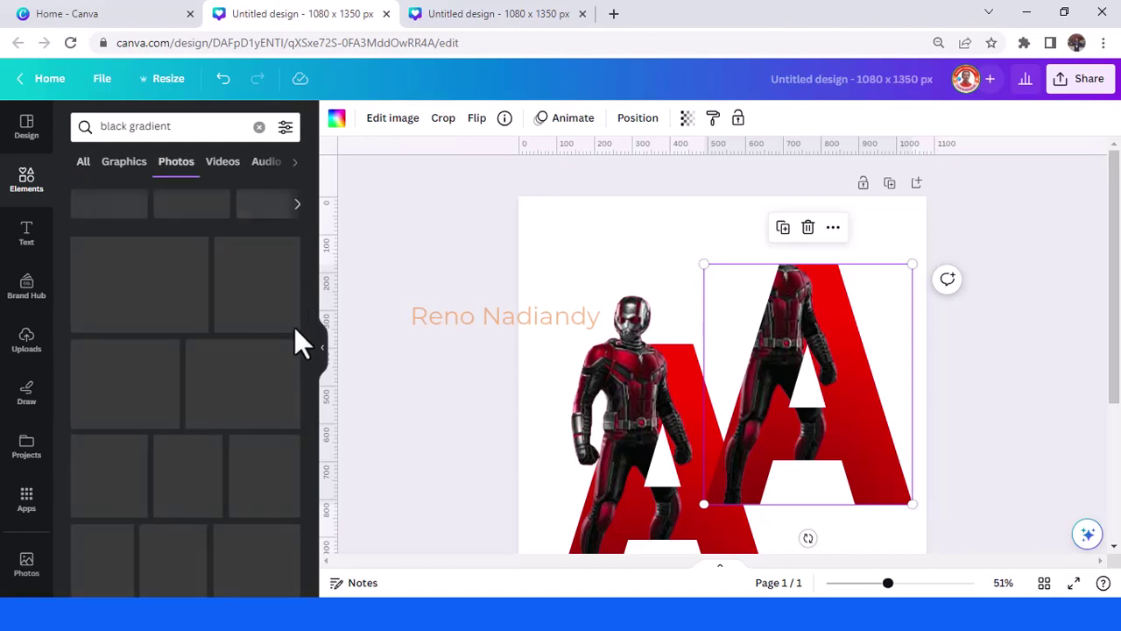
scroll(246, 370, "down", 5)
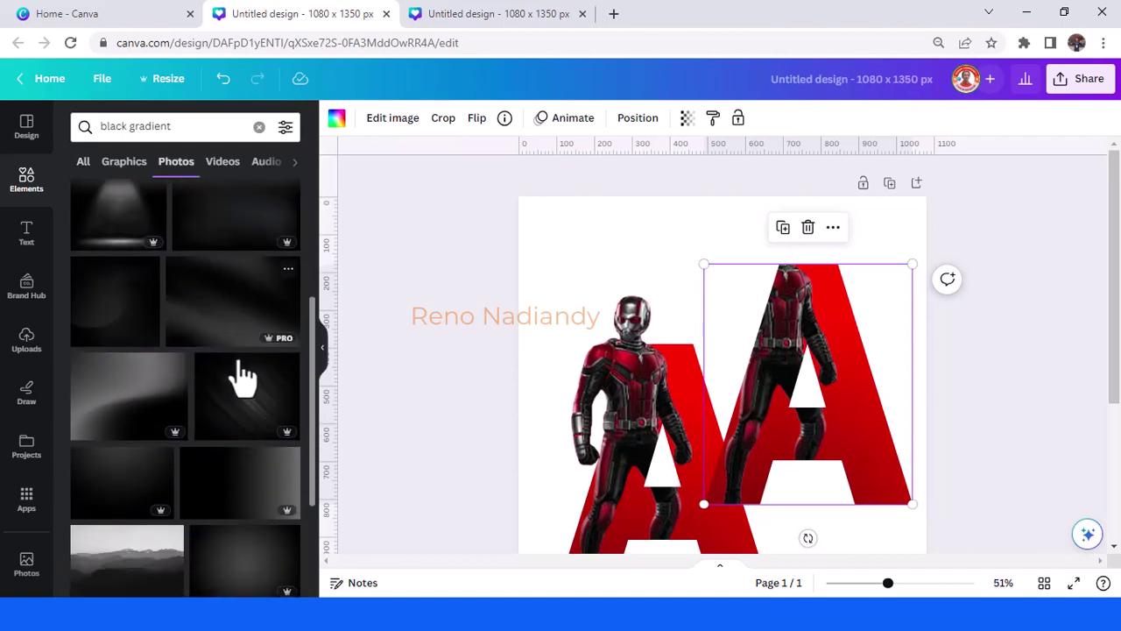
left_click(173, 361)
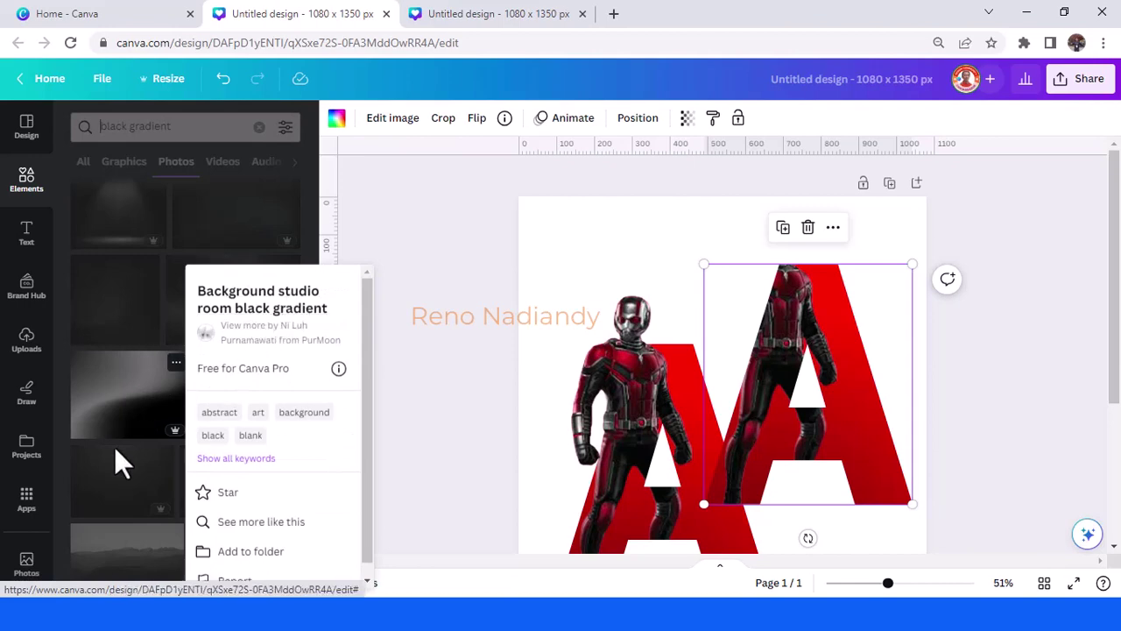
left_click(122, 389)
left_click(185, 401)
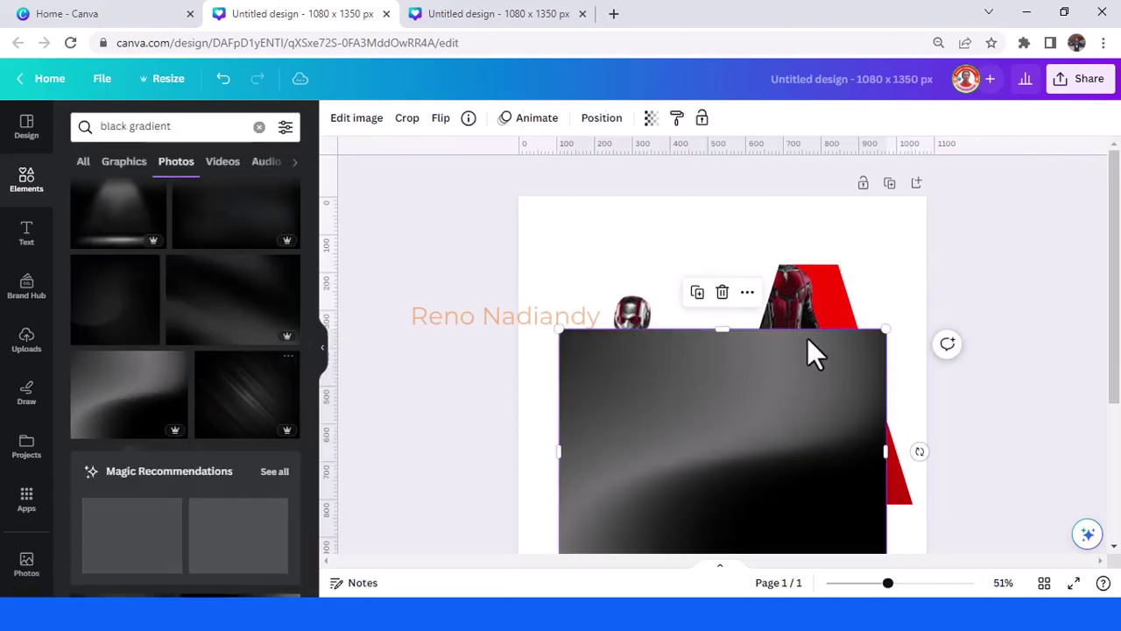
Drop the black gradient photo into the duplicate letter A frame and enlarge it within the frame
left_click_drag(827, 424, 860, 367)
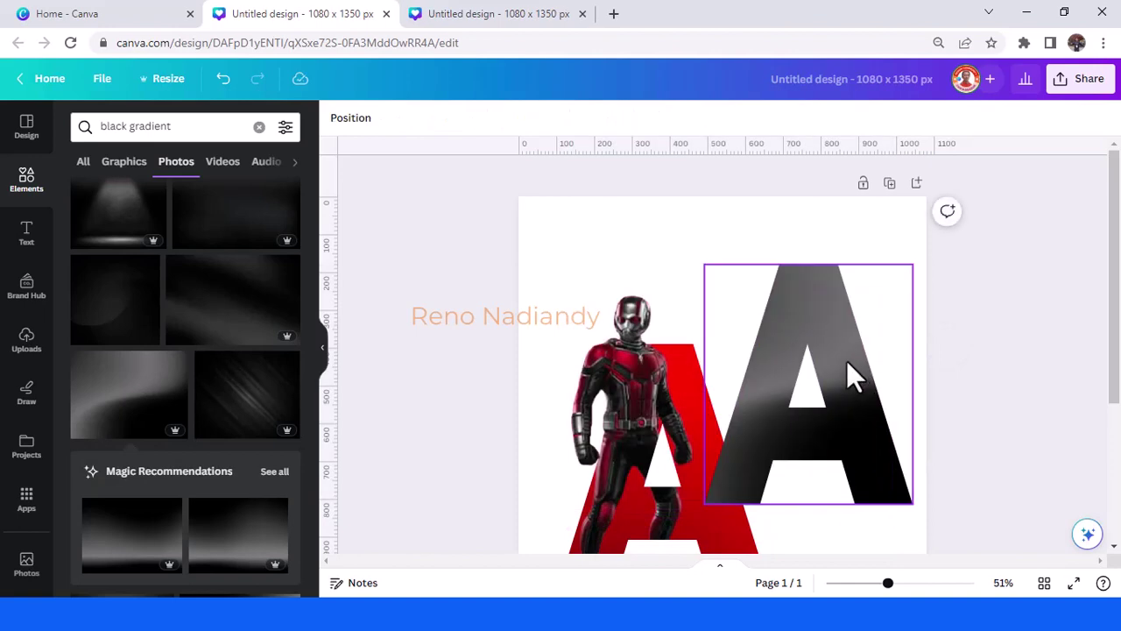
left_click(846, 360)
double_click(847, 372)
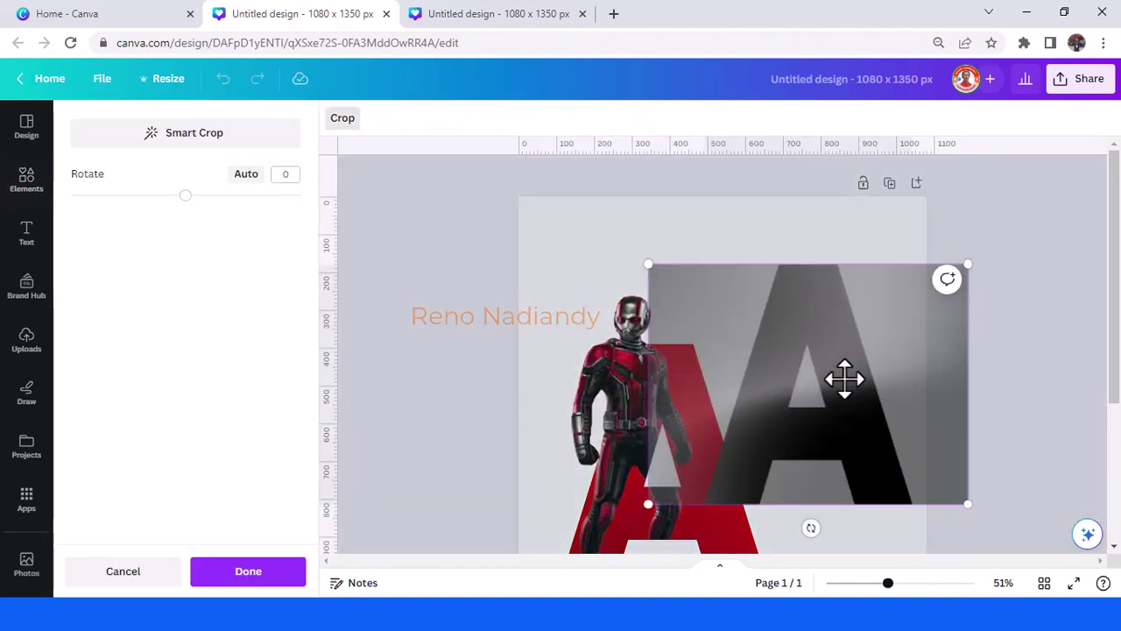
left_click_drag(968, 263, 1035, 165)
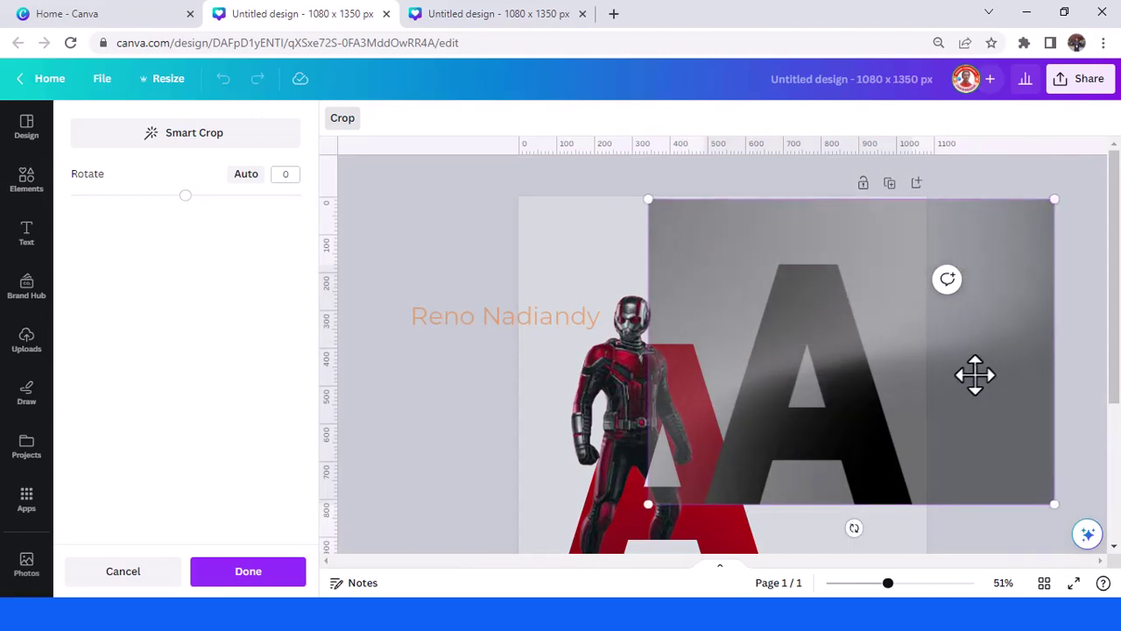
left_click(254, 578)
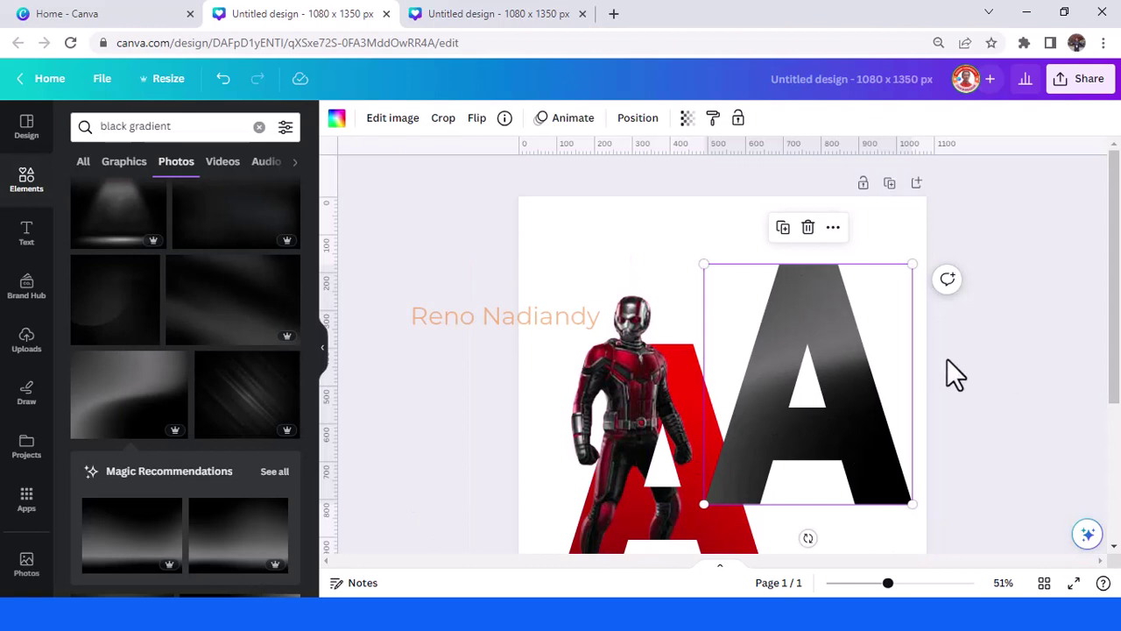
left_click(994, 349)
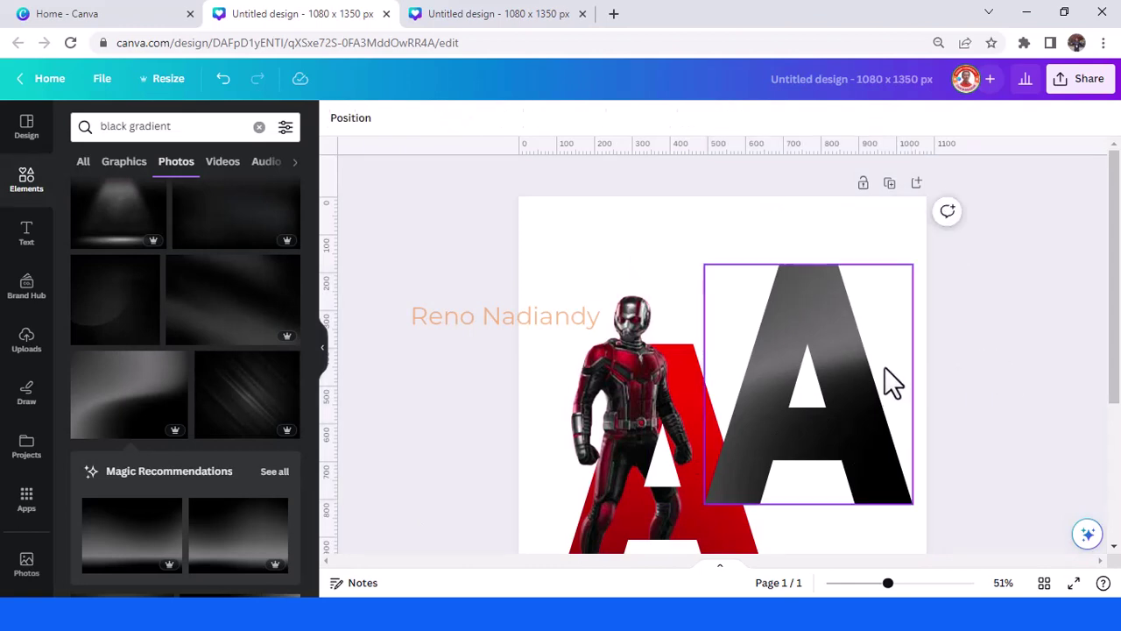
Duplicate the black gradient letter A and align the copy directly over the original
left_click(844, 326)
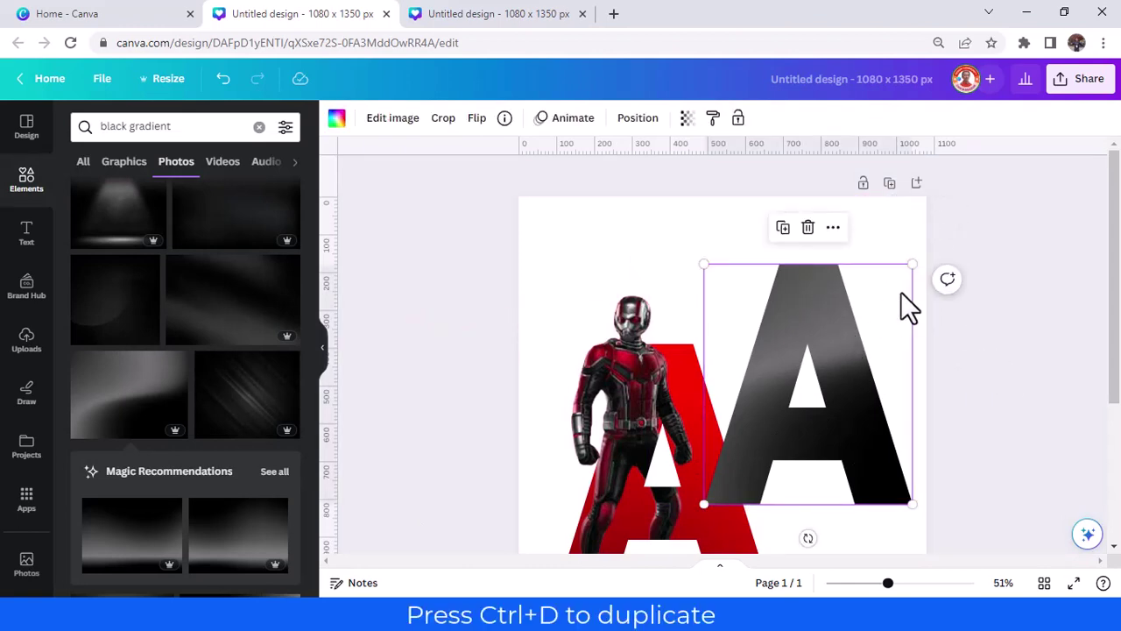
key("ctrl+d")
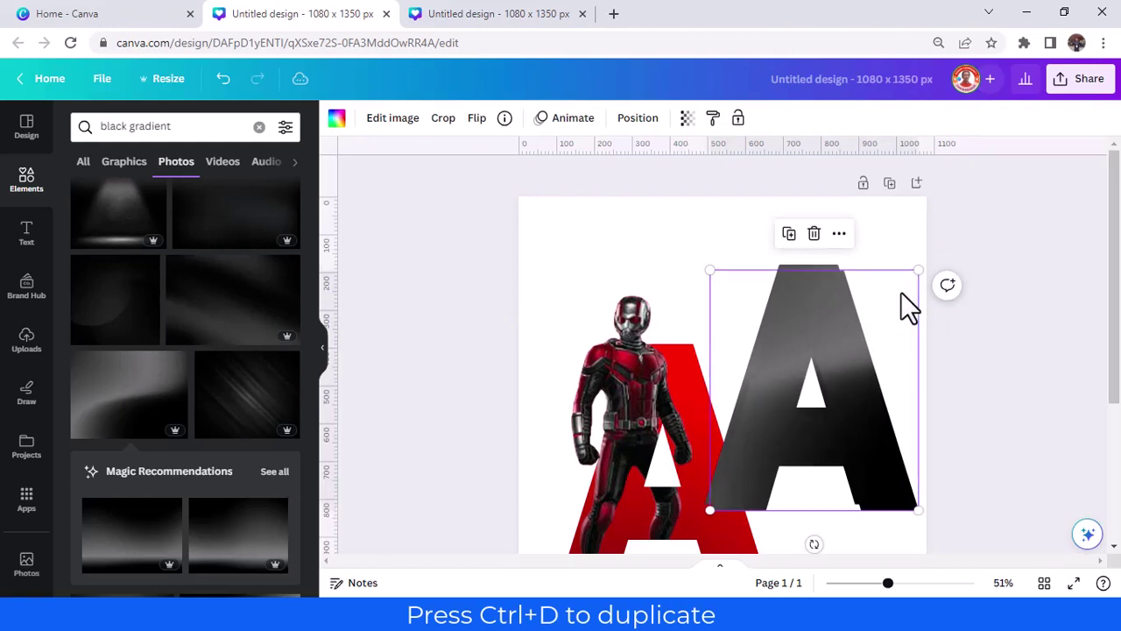
mouse_move(843, 354)
left_mouse_down()
mouse_move(883, 327)
mouse_move(883, 350)
mouse_move(833, 348)
left_mouse_up()
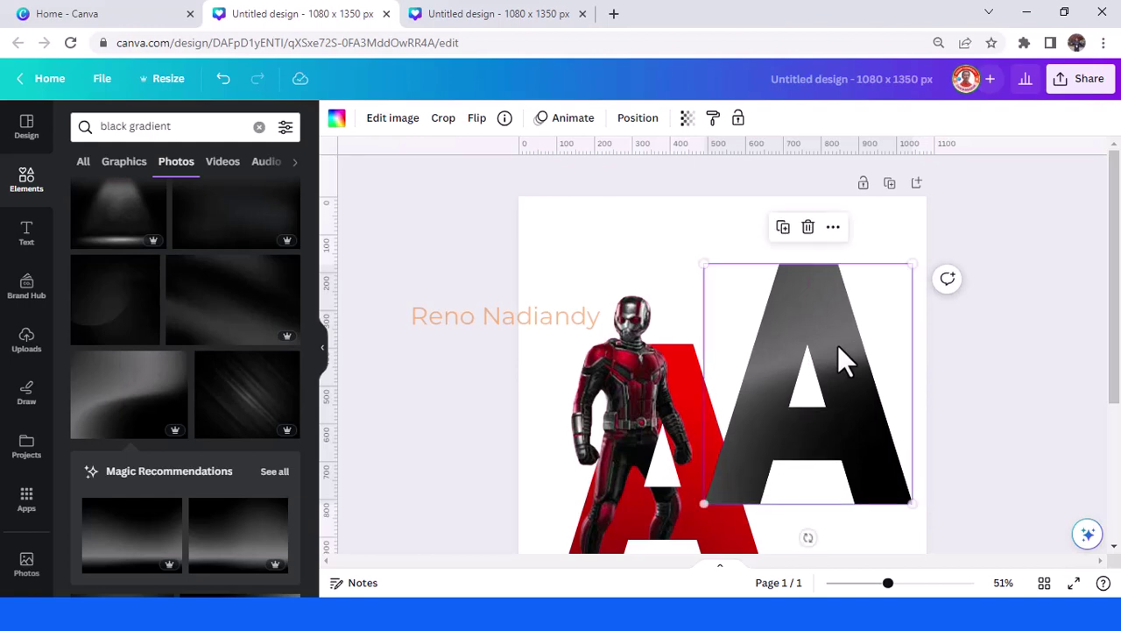
left_click(837, 345)
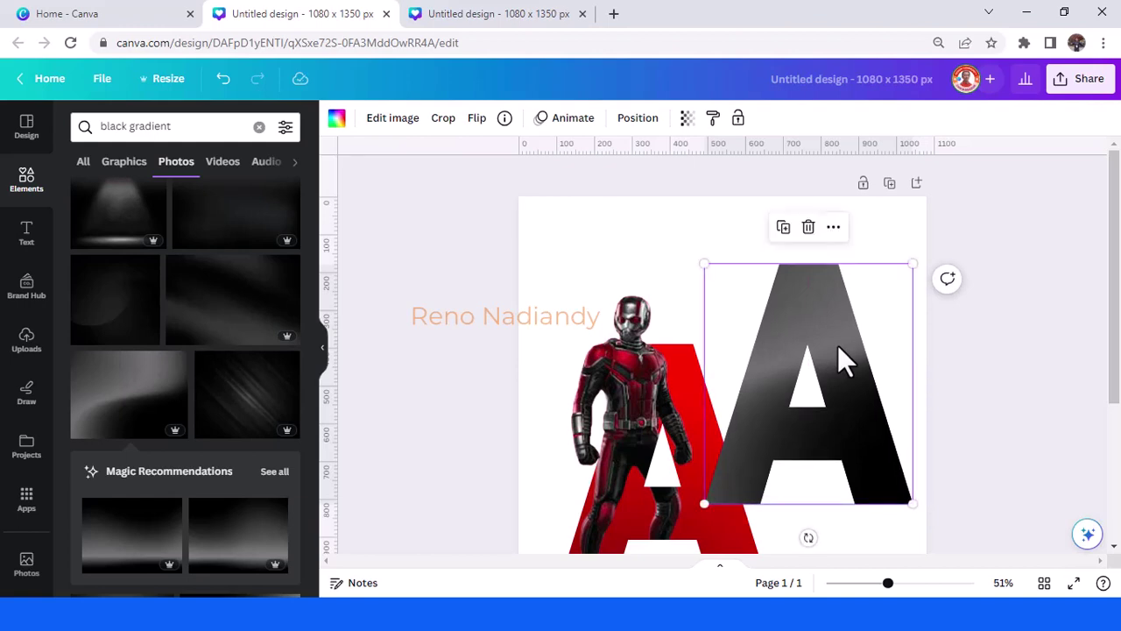
left_click_drag(838, 345, 839, 344)
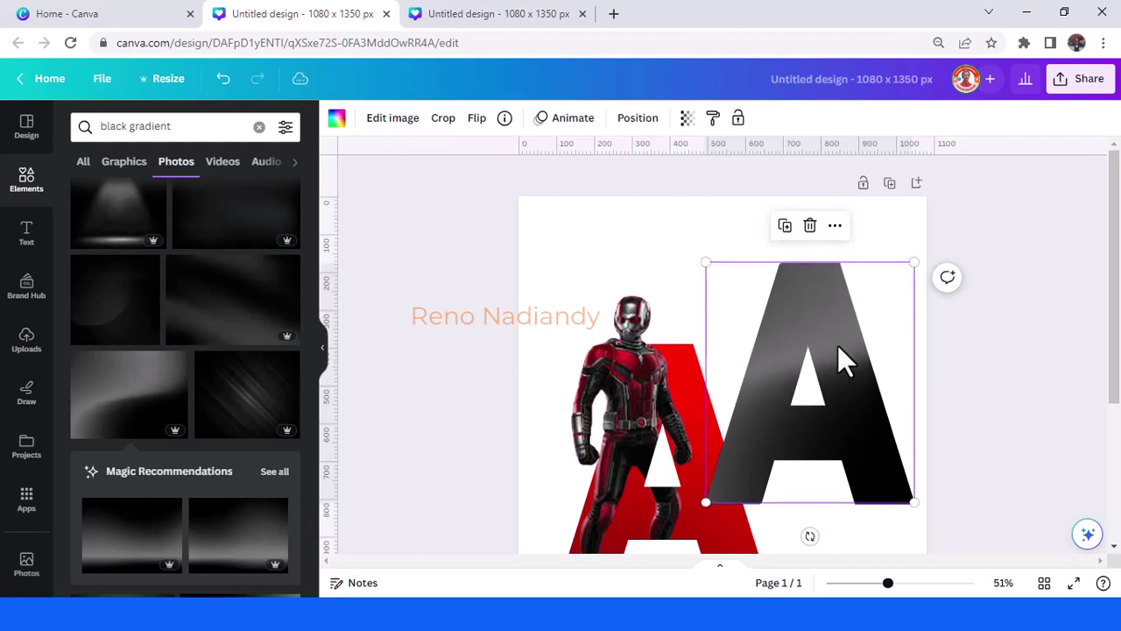
Build a diagonal 3D depth for the black letter A by stacking copies shifted progressively up and to the right in small increments
key("Up")
key("Up")
key("Up")
key("Up")
key("Up")
key("Up")
key("Right")
key("Right")
key("Right")
key("Right")
key("Right")
key("Right")
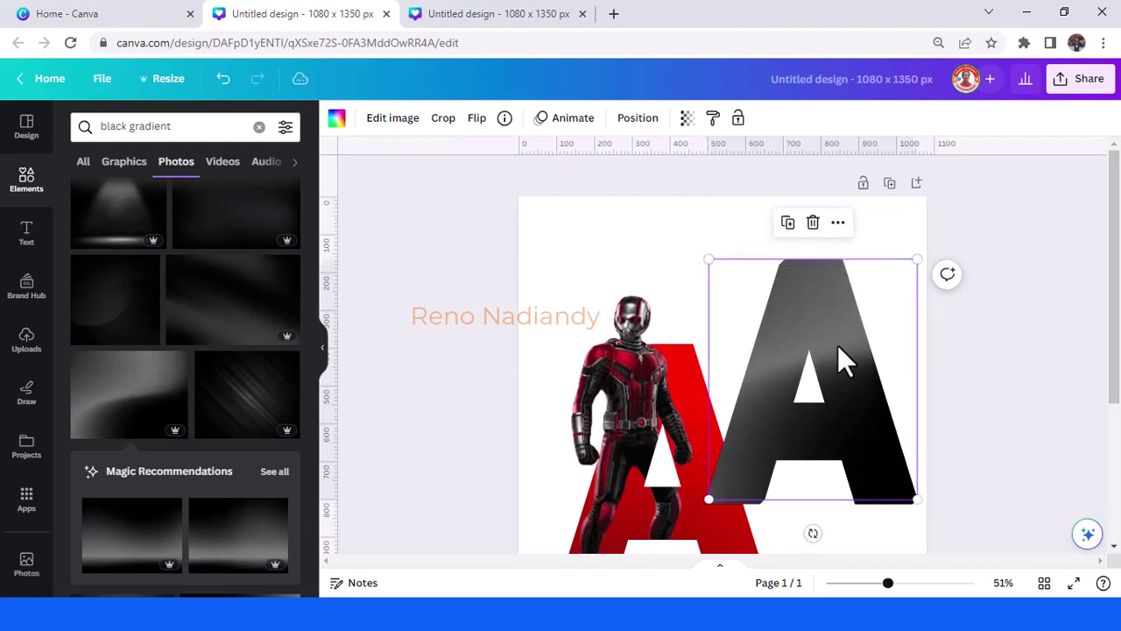
key("Right")
key("shift+Up")
key("shift+Right")
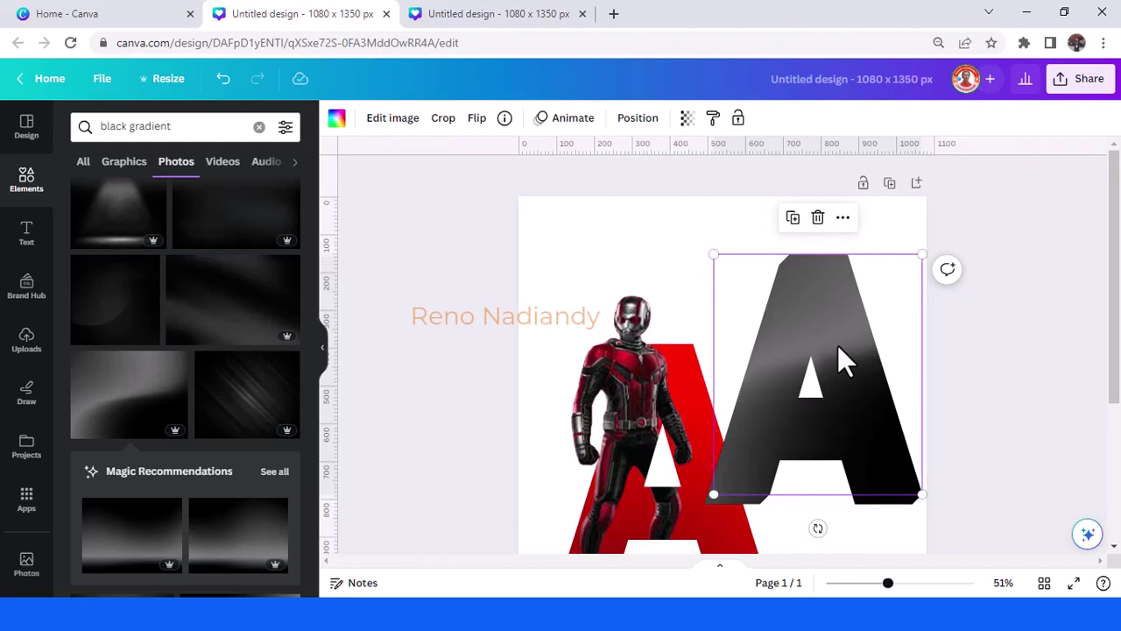
key("Up")
key("Up")
key("Up")
key("Right")
key("Right")
key("Right")
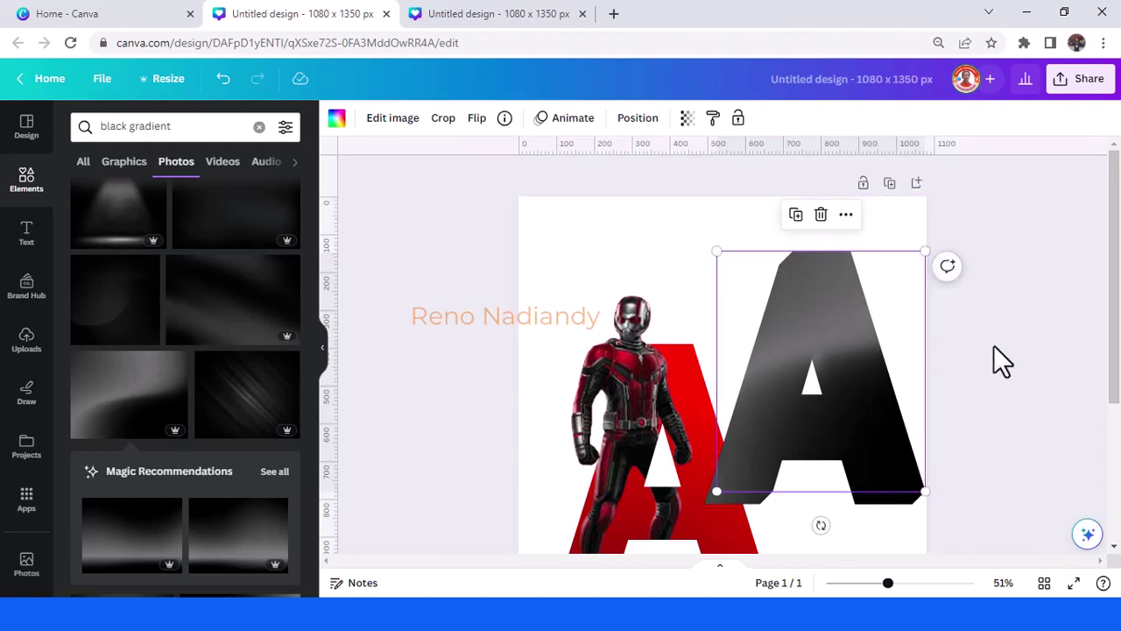
Group all the stacked copies of the black gradient letter A into one object
left_click(969, 318)
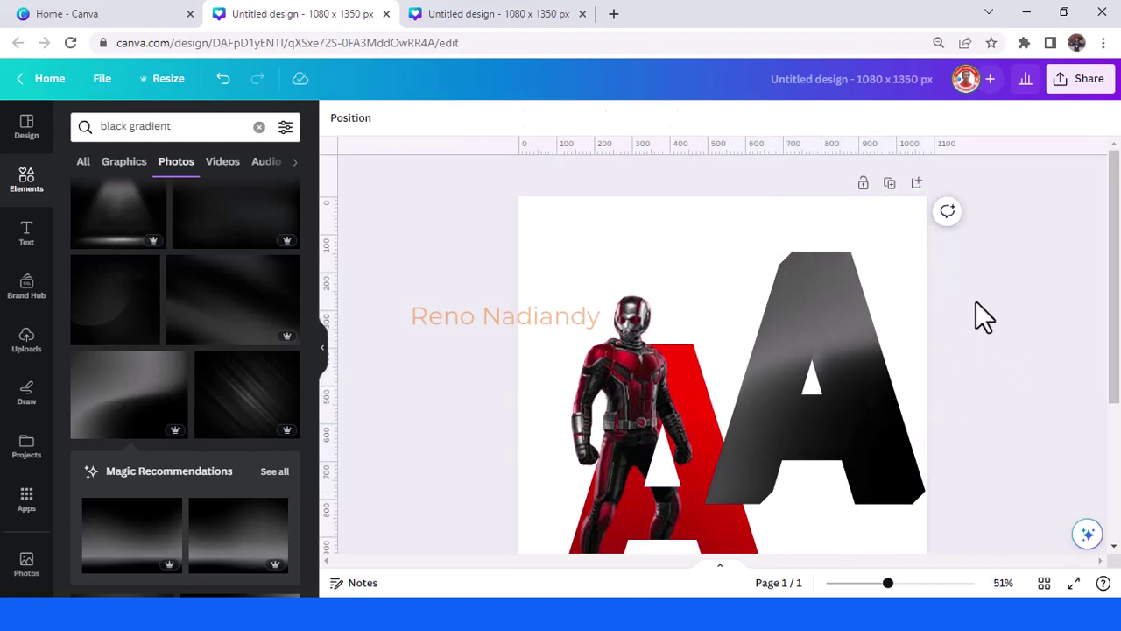
left_click(830, 284)
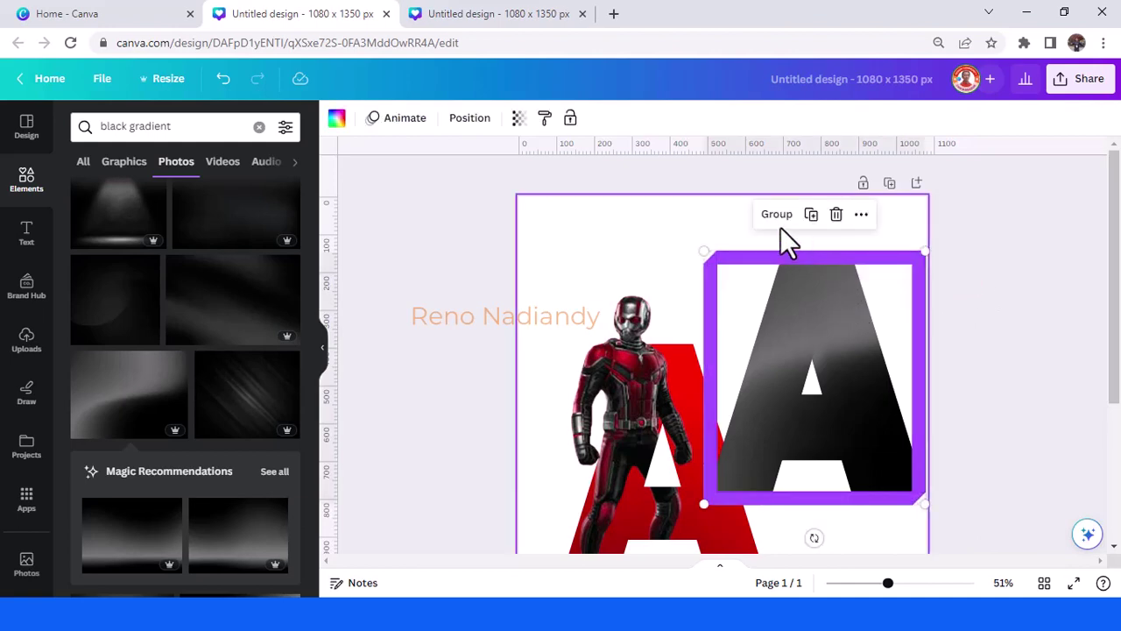
left_click(777, 216)
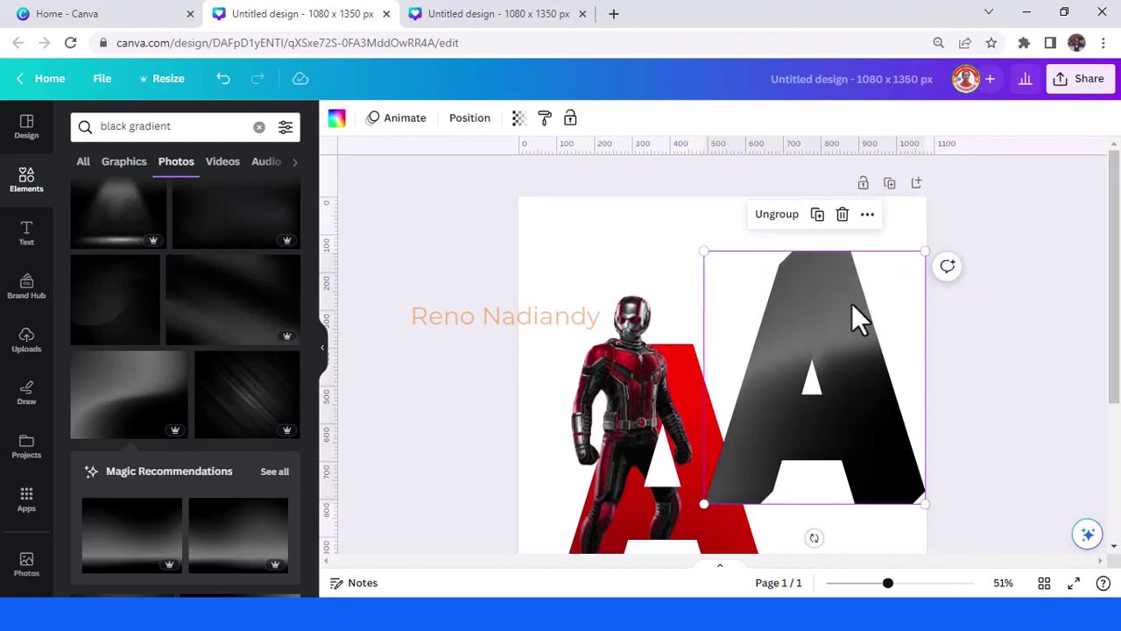
Move the grouped black letter A over the red letter and send it to the back layer
left_click_drag(853, 317, 740, 350)
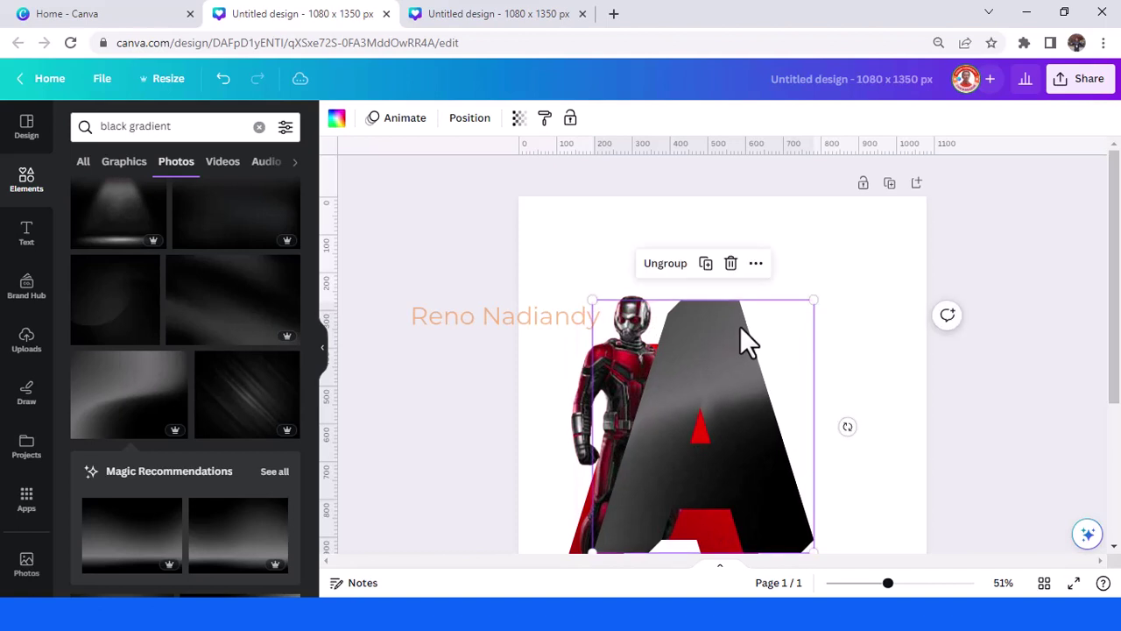
right_click(735, 324)
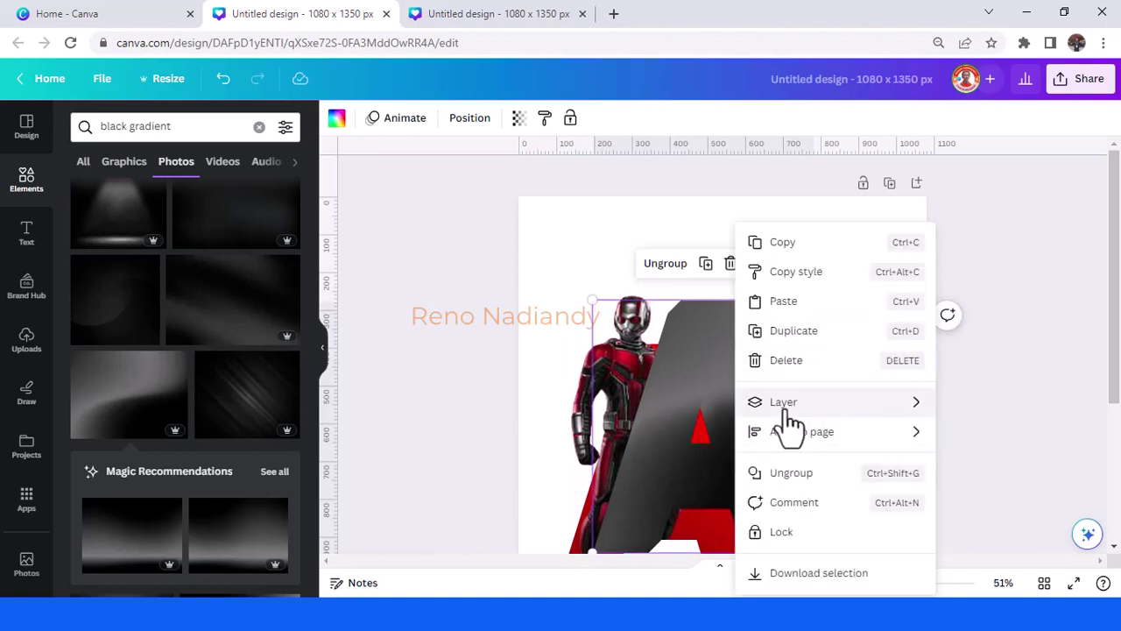
mouse_move(762, 419)
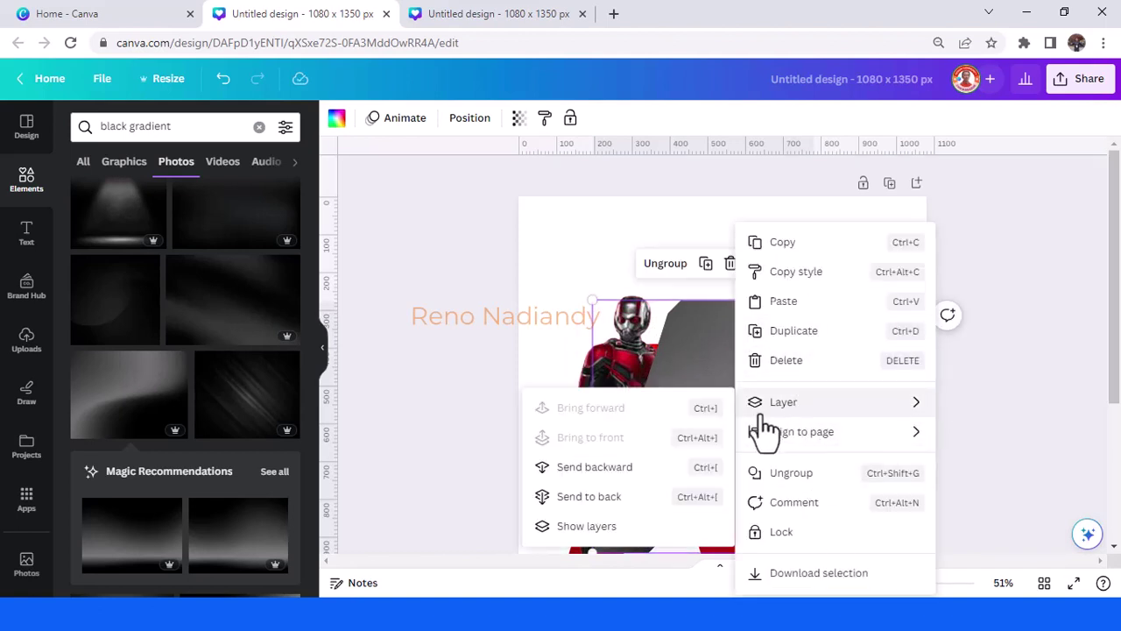
left_click(639, 497)
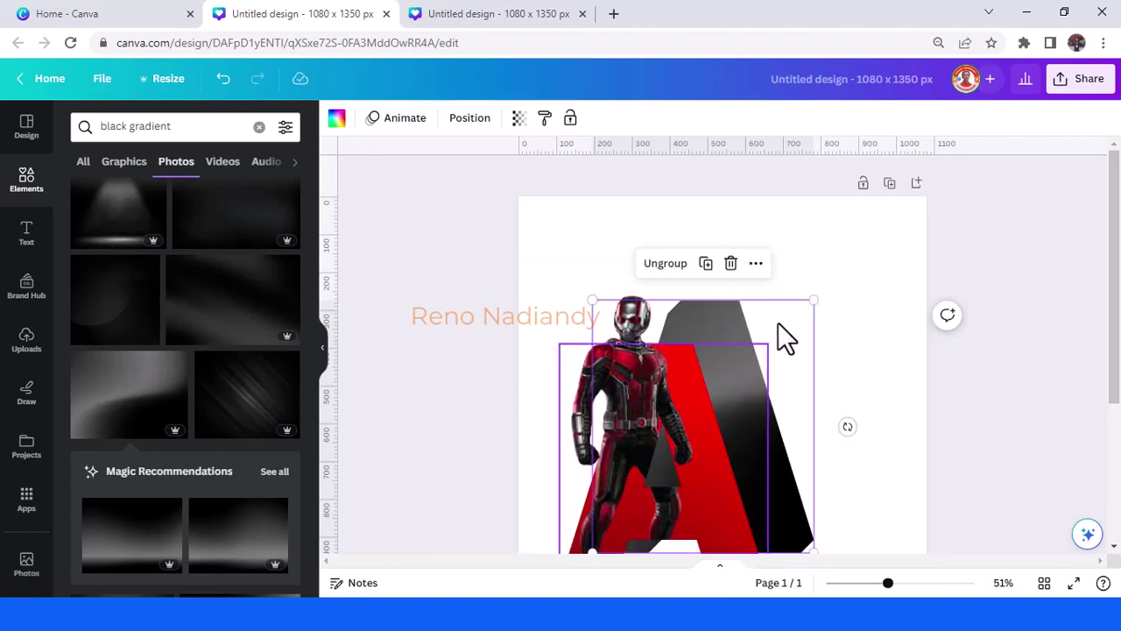
Fine-tune the black group's position so its edges line up with the red letter A as a diagonal 3D extrusion
left_click_drag(791, 333, 761, 339)
scroll(869, 376, "down", 3)
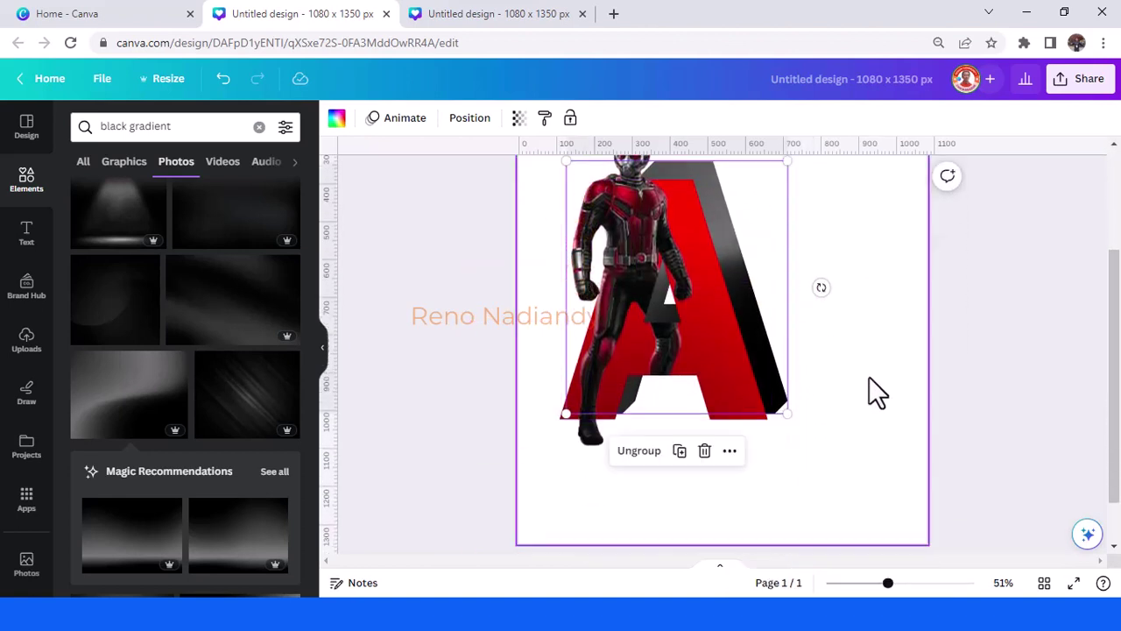
left_click_drag(780, 297, 777, 299)
left_click_drag(889, 583, 918, 584)
scroll(874, 491, "down", 2)
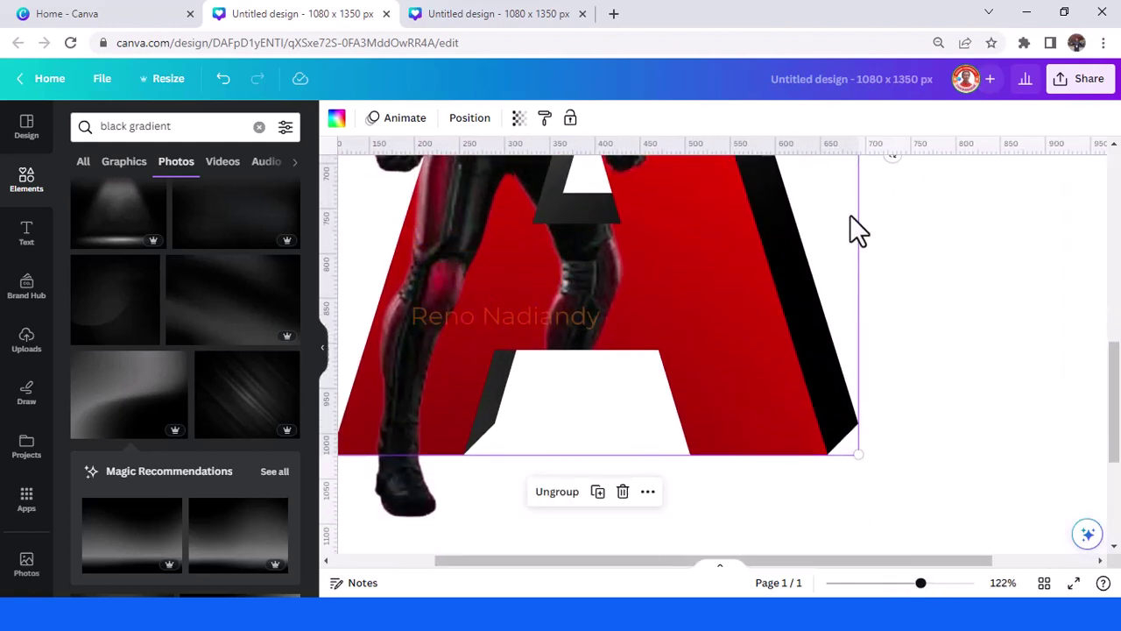
left_click_drag(851, 198, 850, 200)
scroll(827, 326, "up", 5)
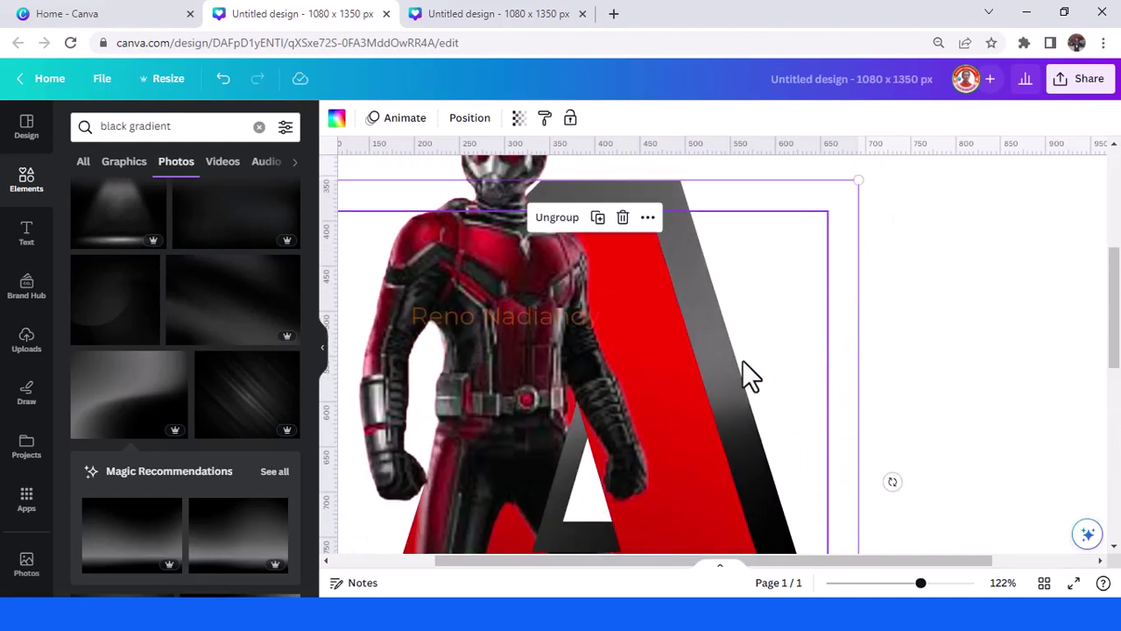
scroll(736, 359, "up", 2)
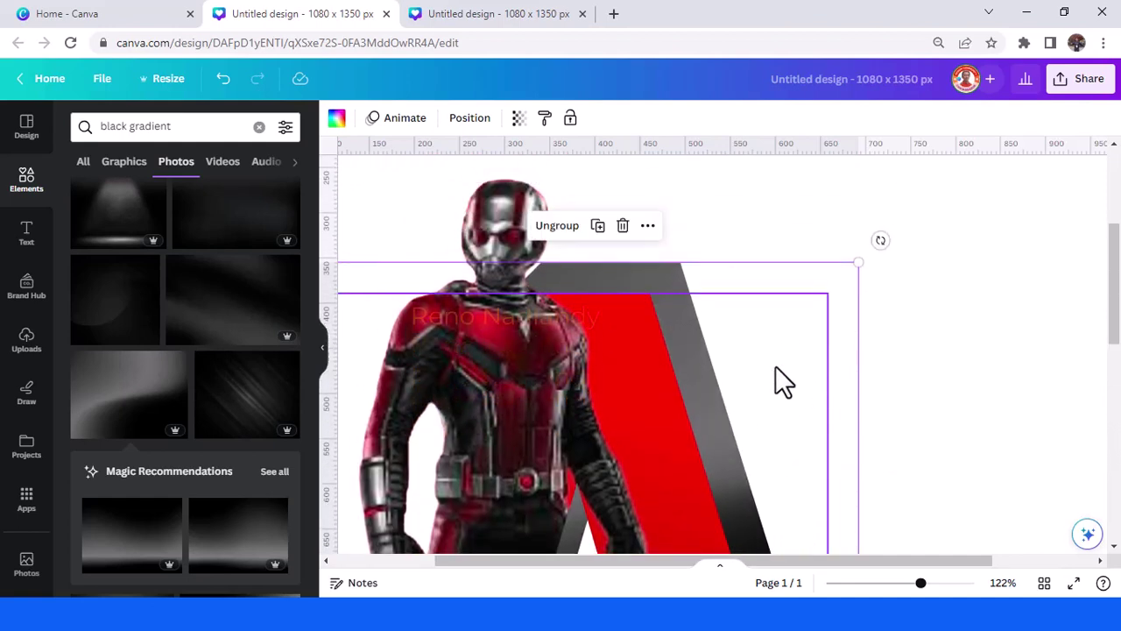
scroll(776, 380, "down", 3)
left_click(893, 583)
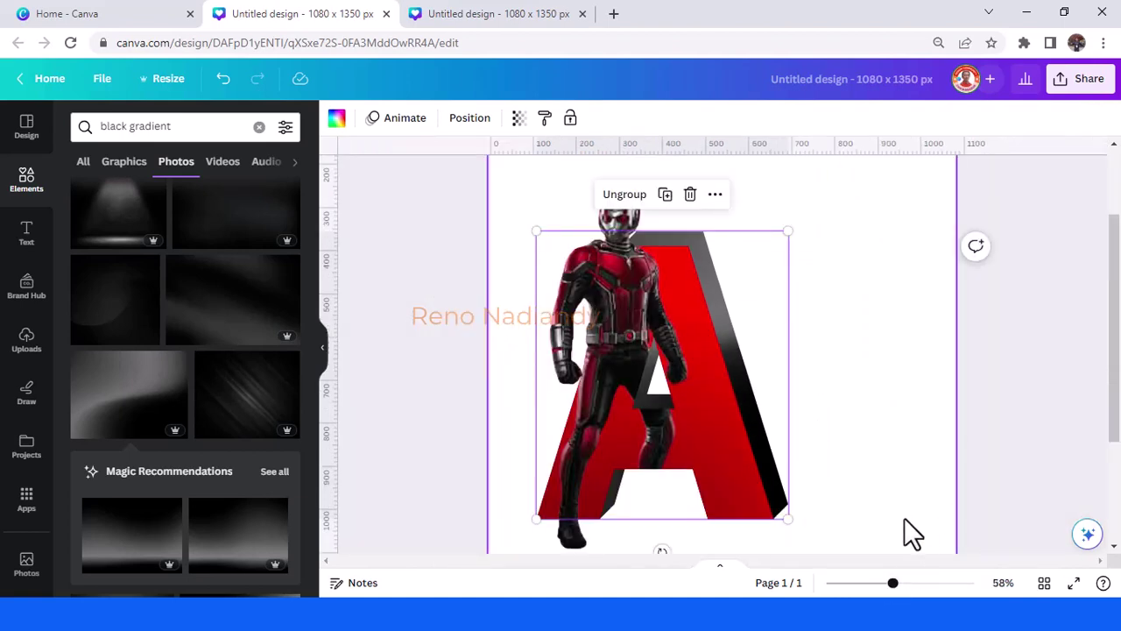
left_click(876, 583)
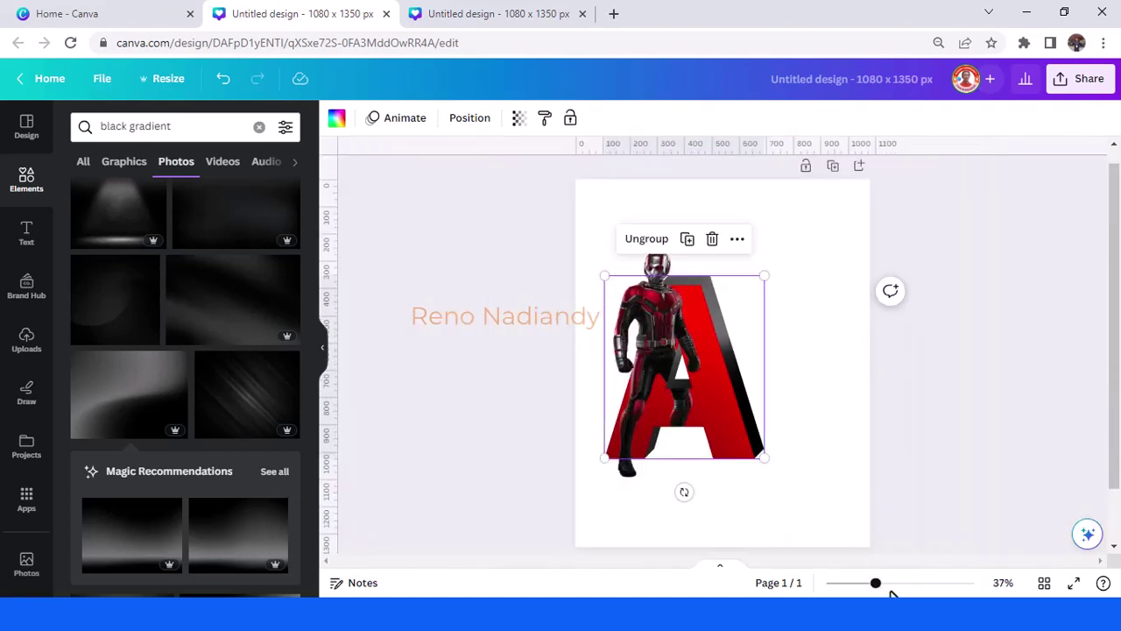
left_click_drag(573, 356, 765, 482)
left_click_drag(720, 420, 757, 419)
key("ctrl+z")
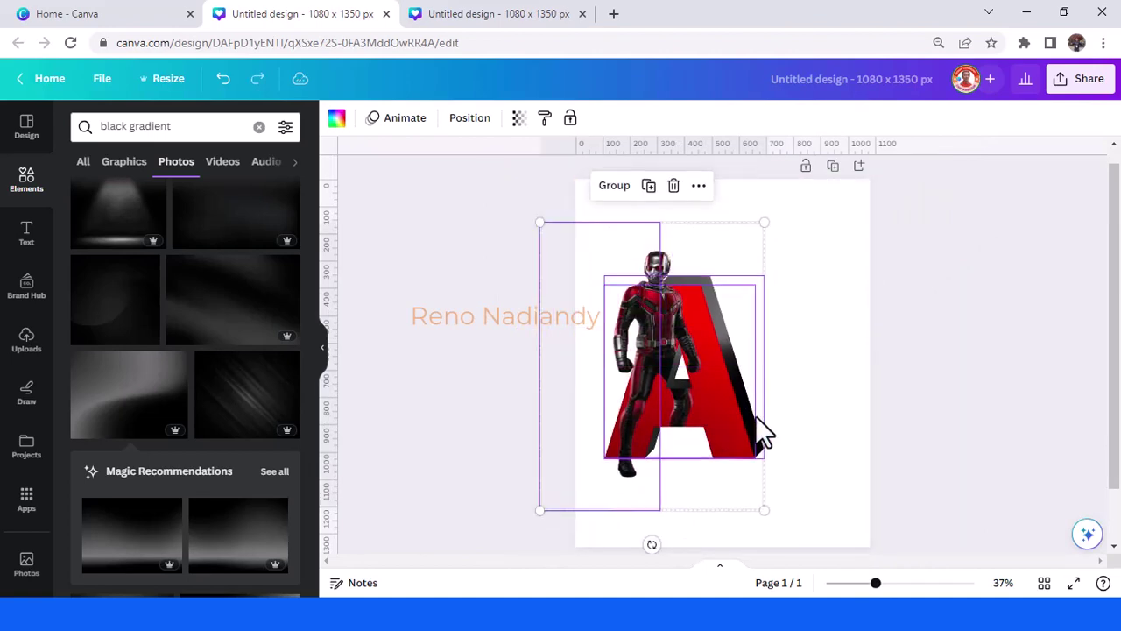
left_click(505, 273)
Group the Ant-Man pieces with the red and black letters and move the group toward the page's centre
left_click_drag(469, 176, 839, 520)
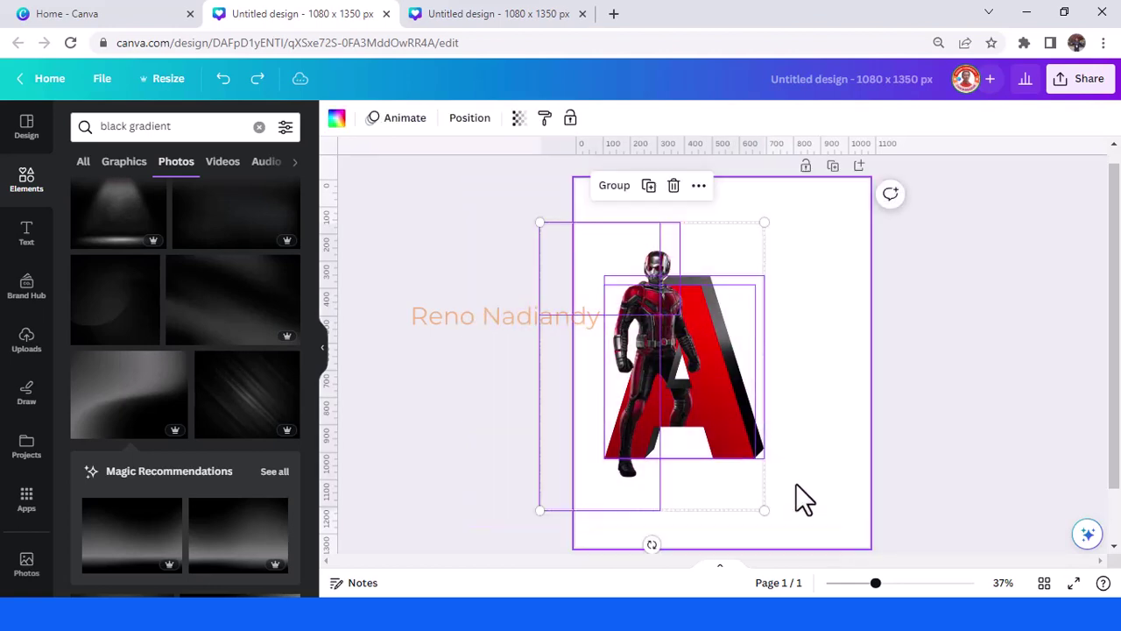
left_click(615, 186)
left_click_drag(714, 367, 745, 362)
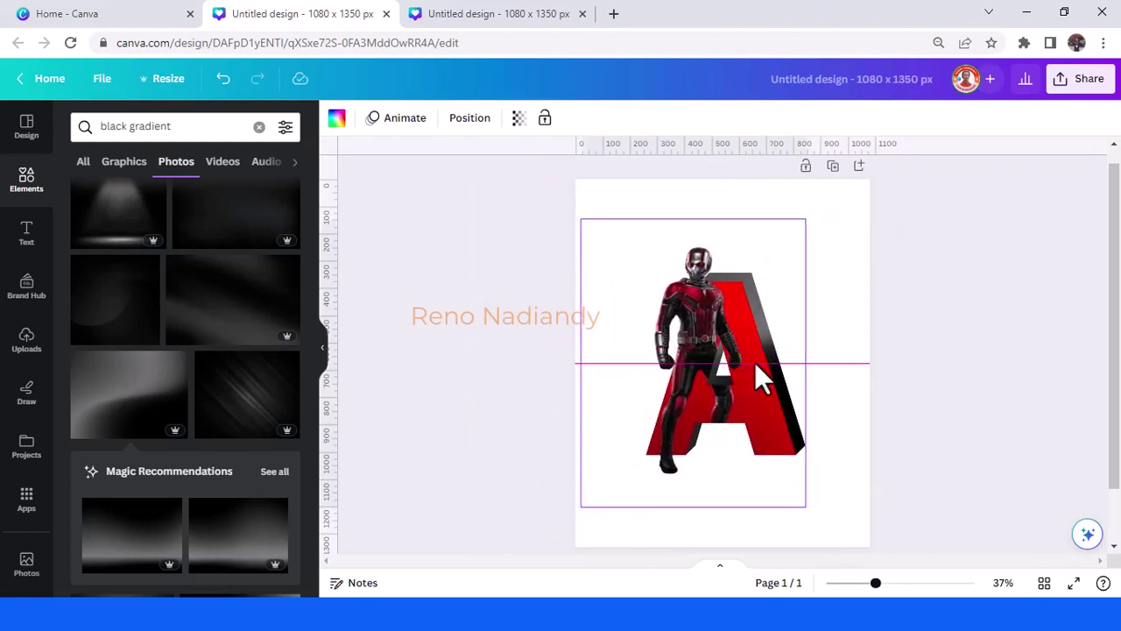
Search the elements' graphics for "shadow" and add the dark, soft-edged flat ellipse shadow to the page
left_click_drag(209, 133, 99, 138)
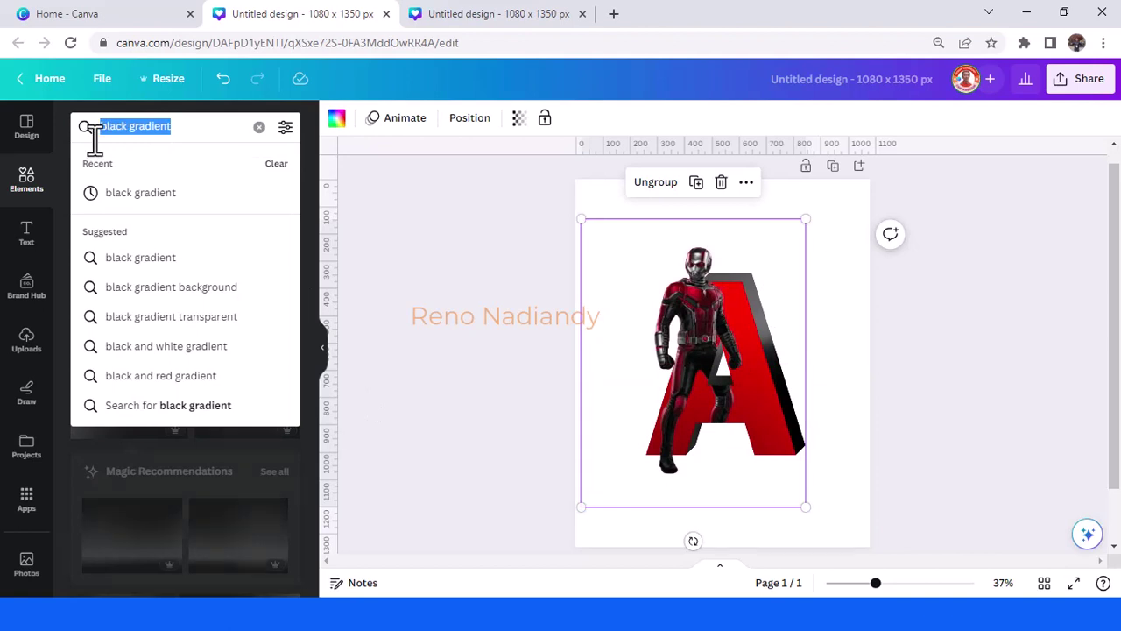
type("shado")
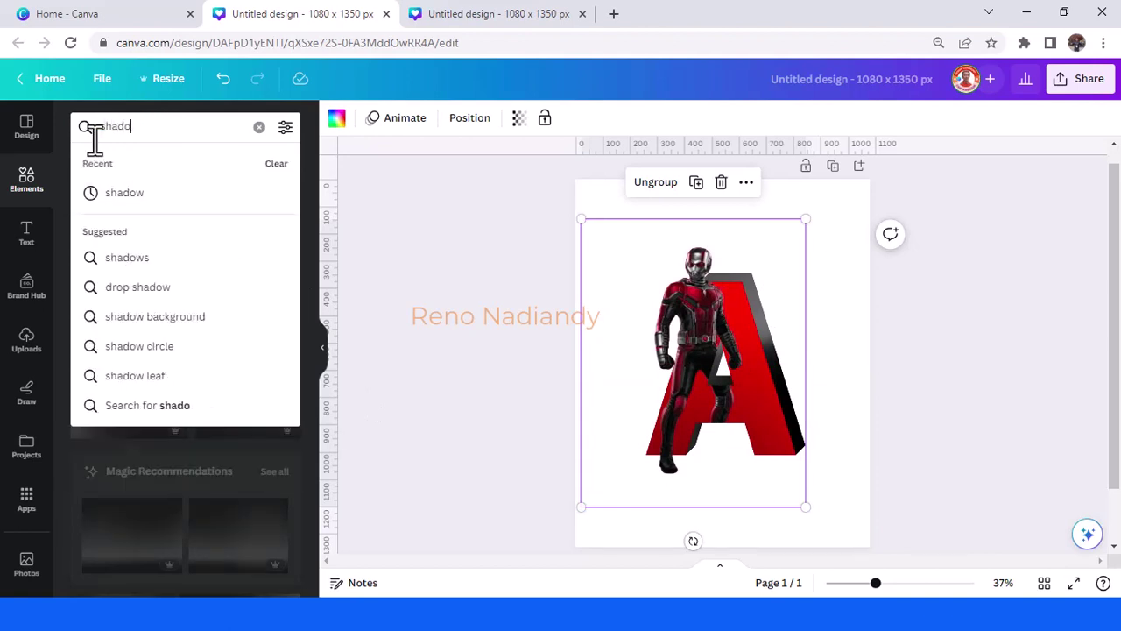
type("w")
key("Return")
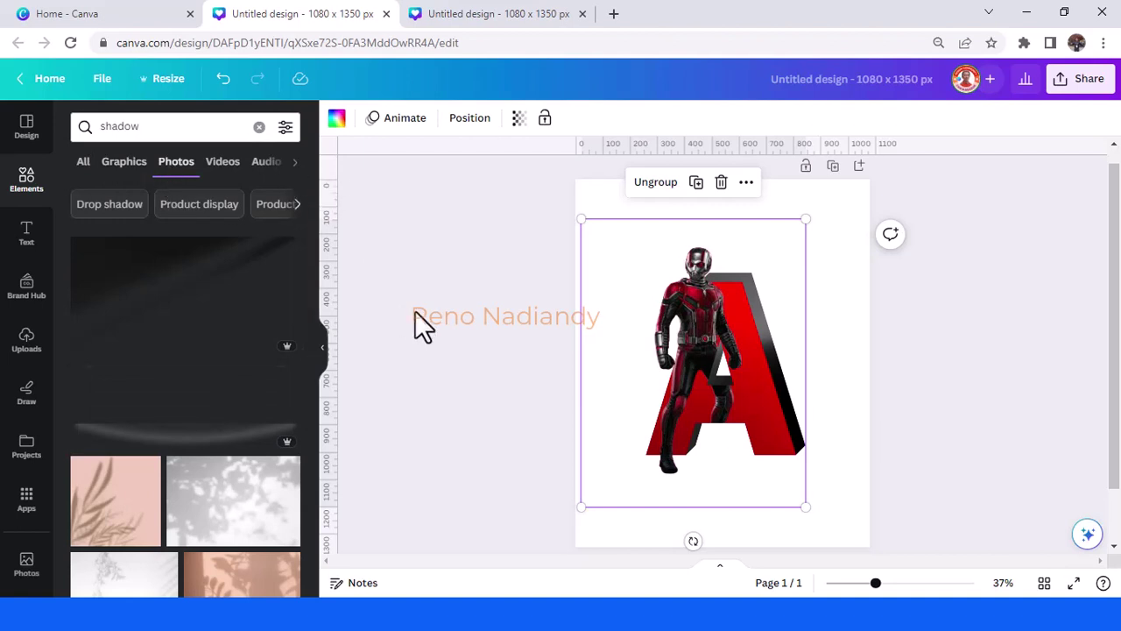
left_click(131, 166)
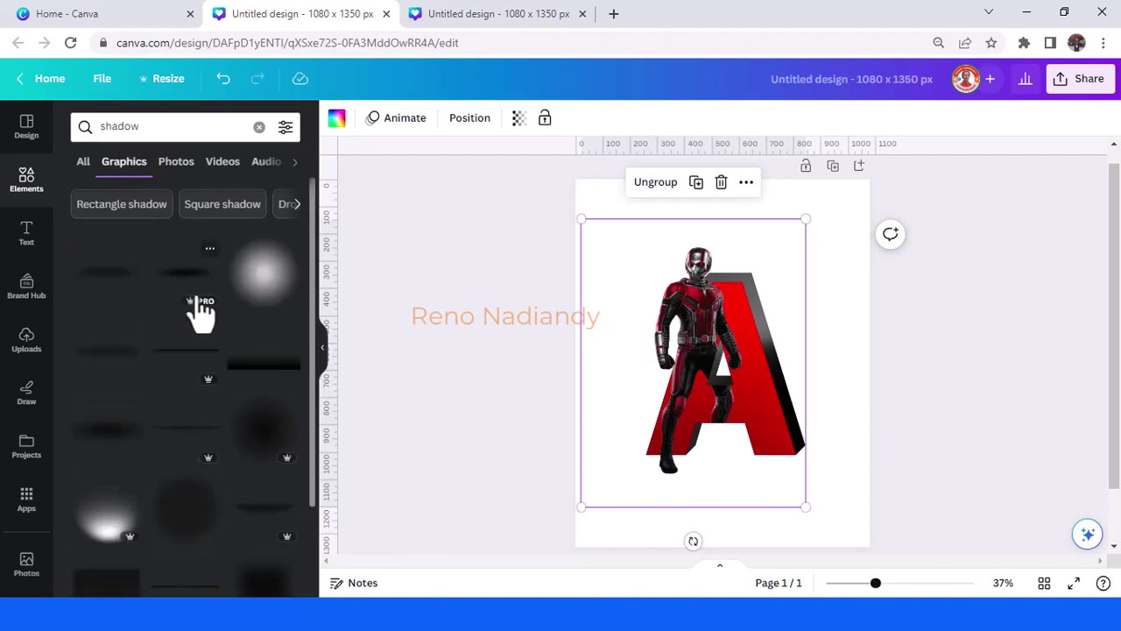
left_click(189, 288)
Place the shadow beneath Ant-Man's front foot and enlarge it so it extends past both sides of the boot
left_click_drag(838, 338, 684, 516)
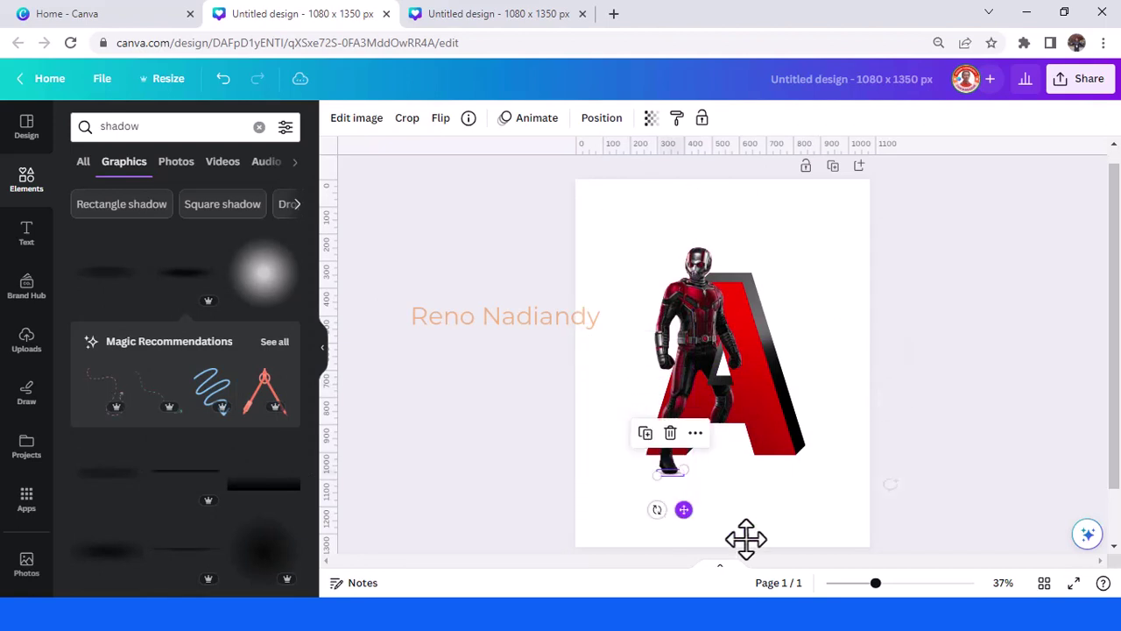
left_click_drag(876, 583, 902, 583)
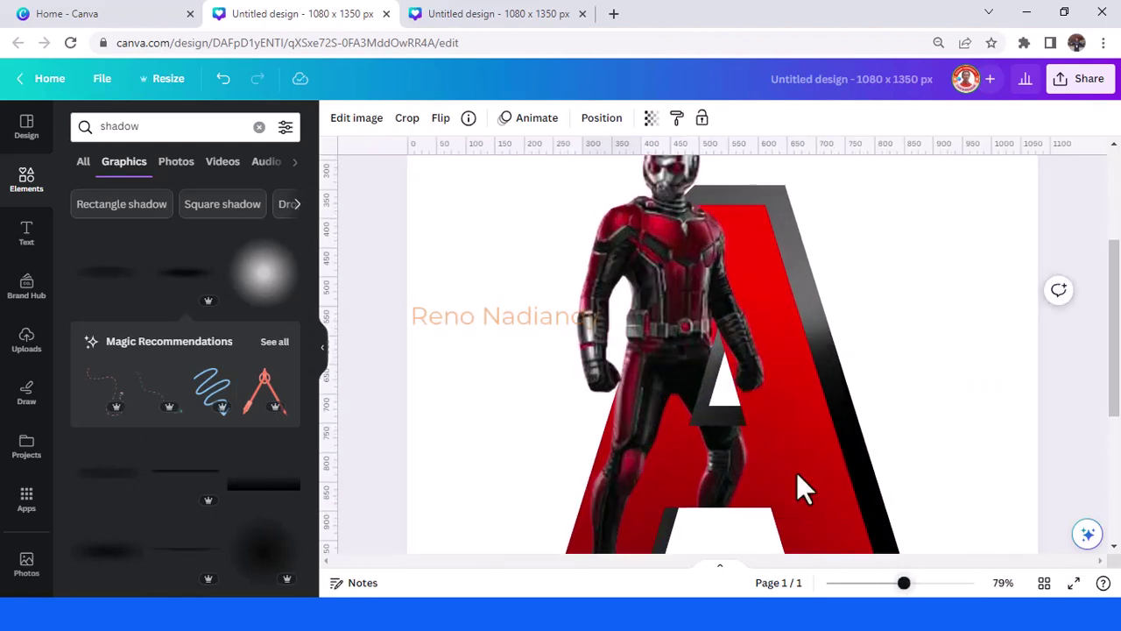
scroll(775, 455, "down", 3)
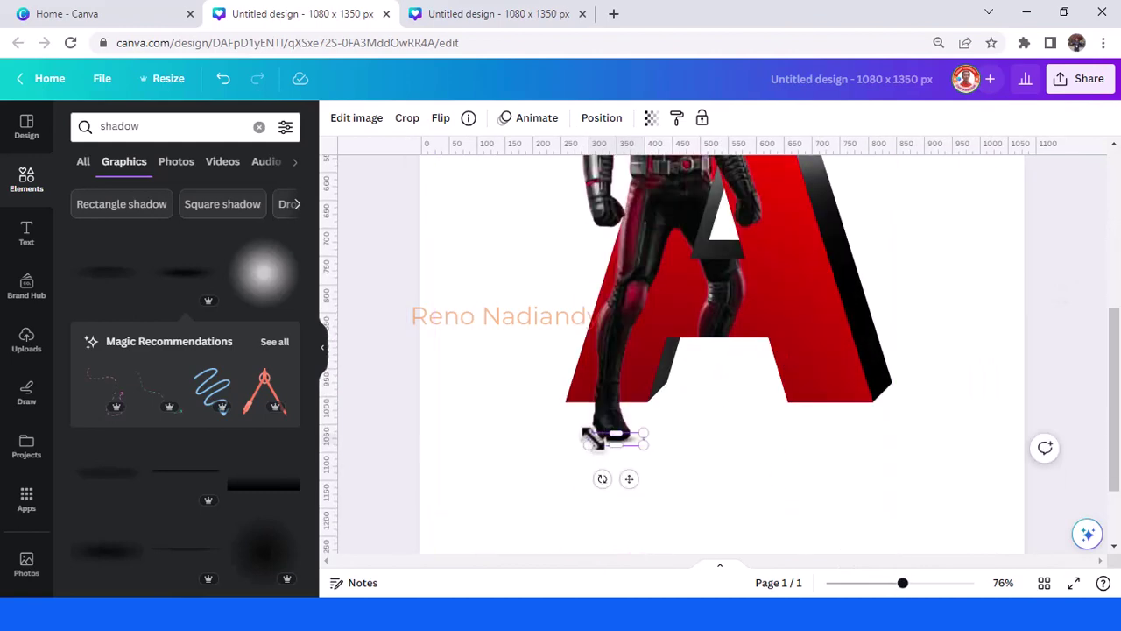
left_click_drag(571, 427, 560, 420)
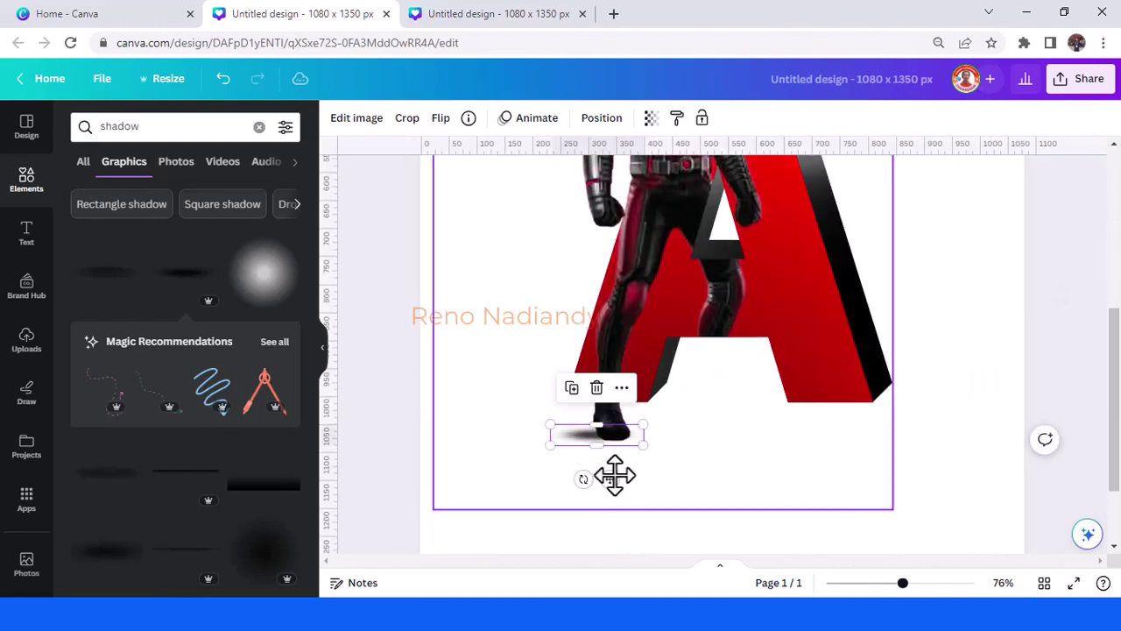
left_click_drag(628, 471, 630, 476)
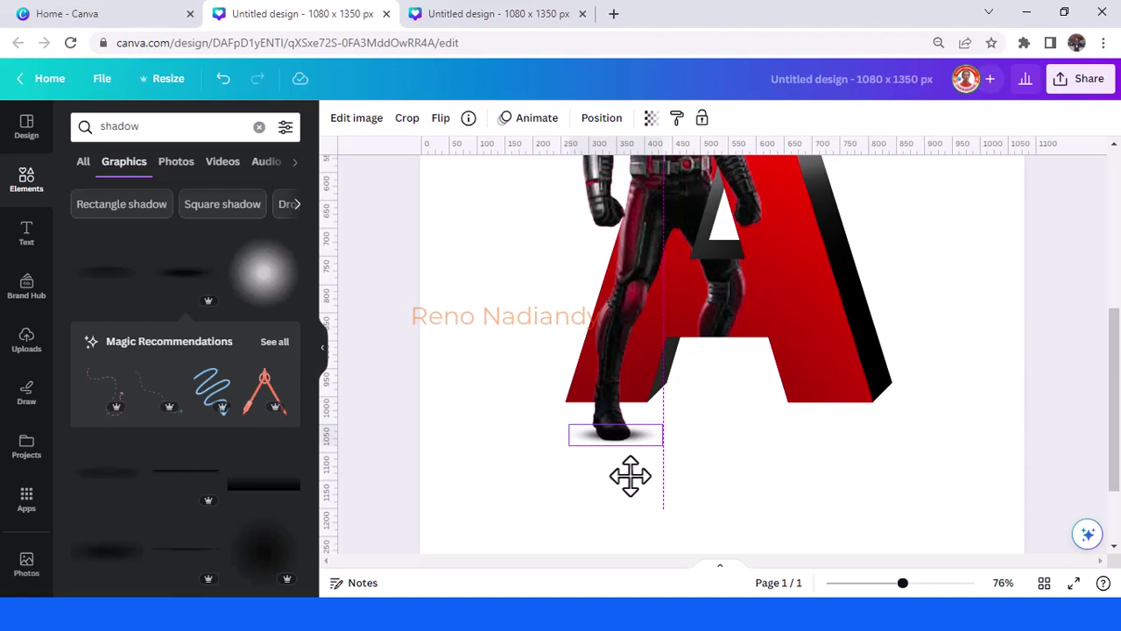
left_click_drag(631, 476, 575, 461)
key("ctrl+z")
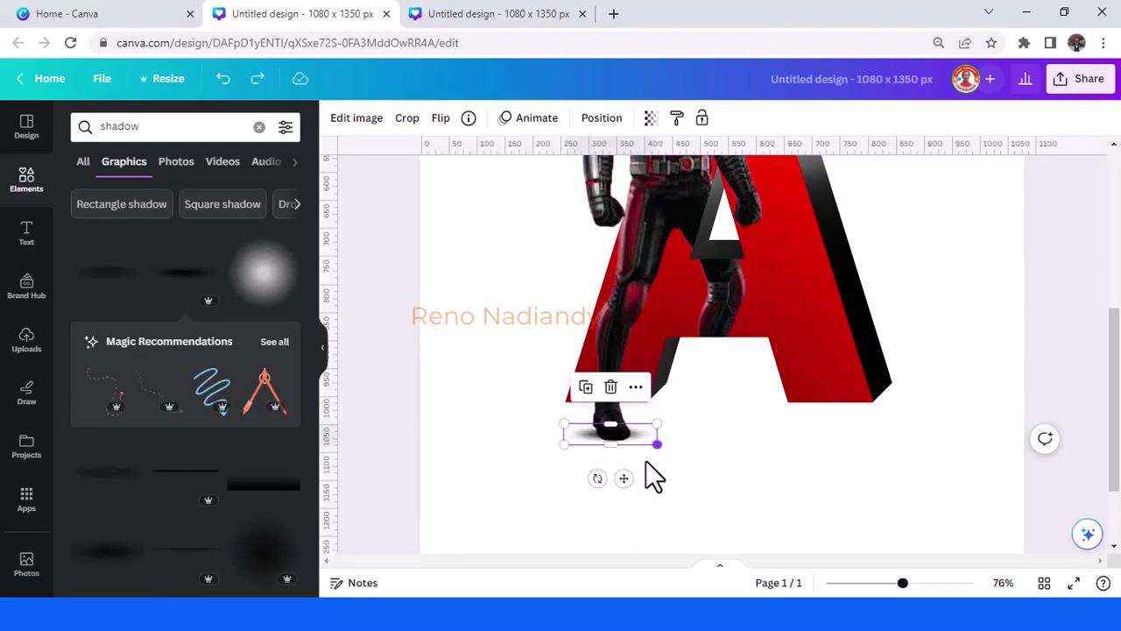
Send the foot shadow to the back layer and deselect it to check the whole composition
right_click(638, 435)
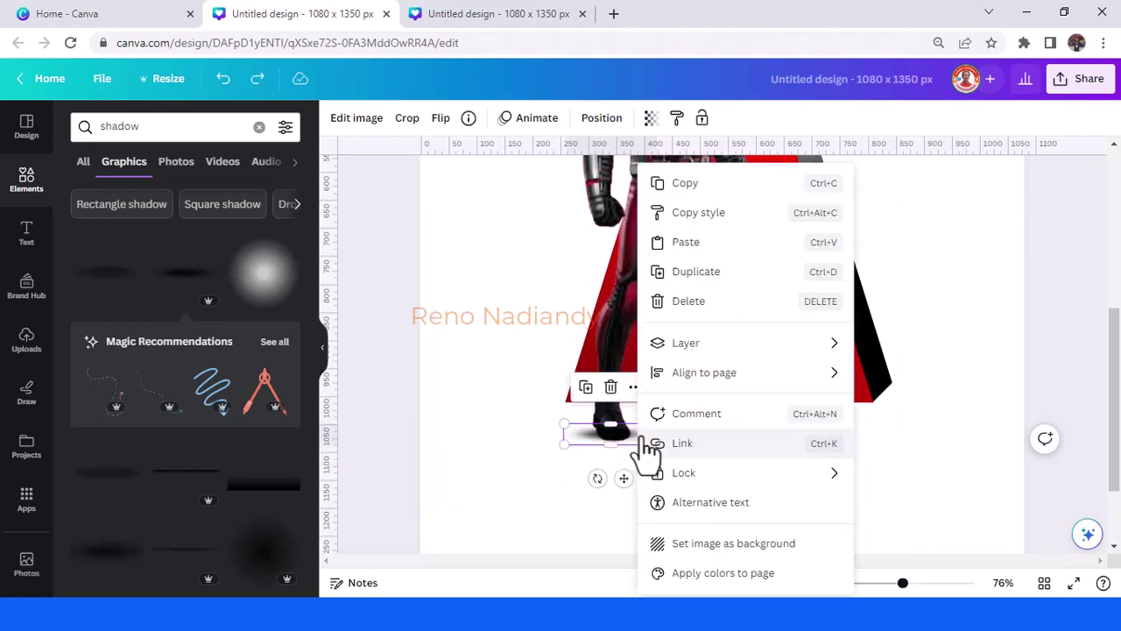
mouse_move(712, 357)
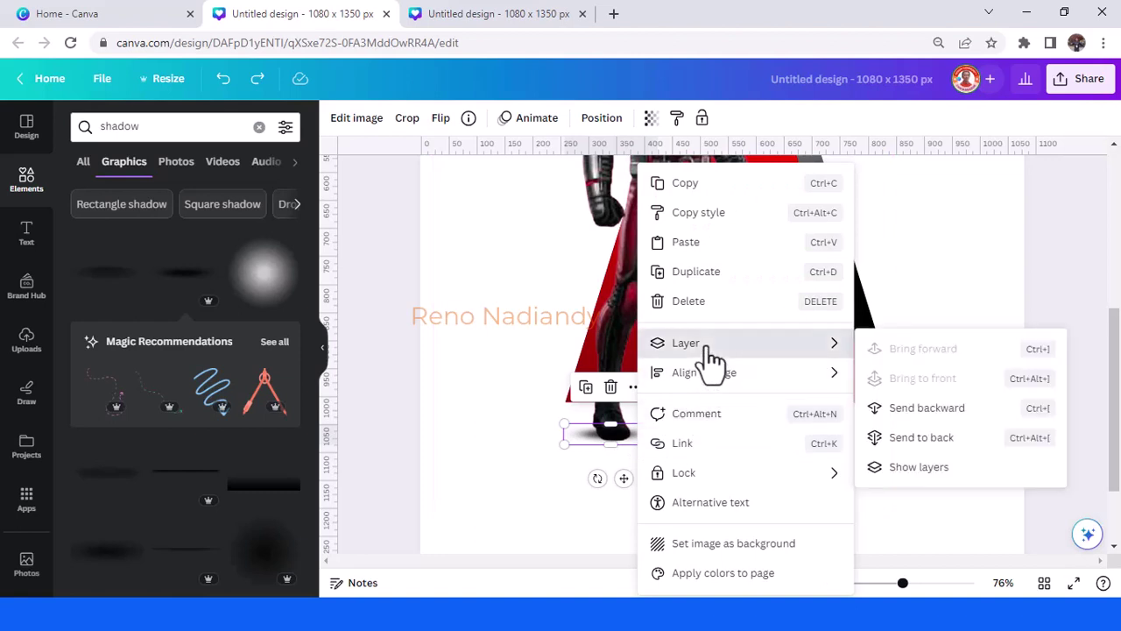
left_click(876, 438)
left_click(960, 446)
scroll(836, 462, "down", 5)
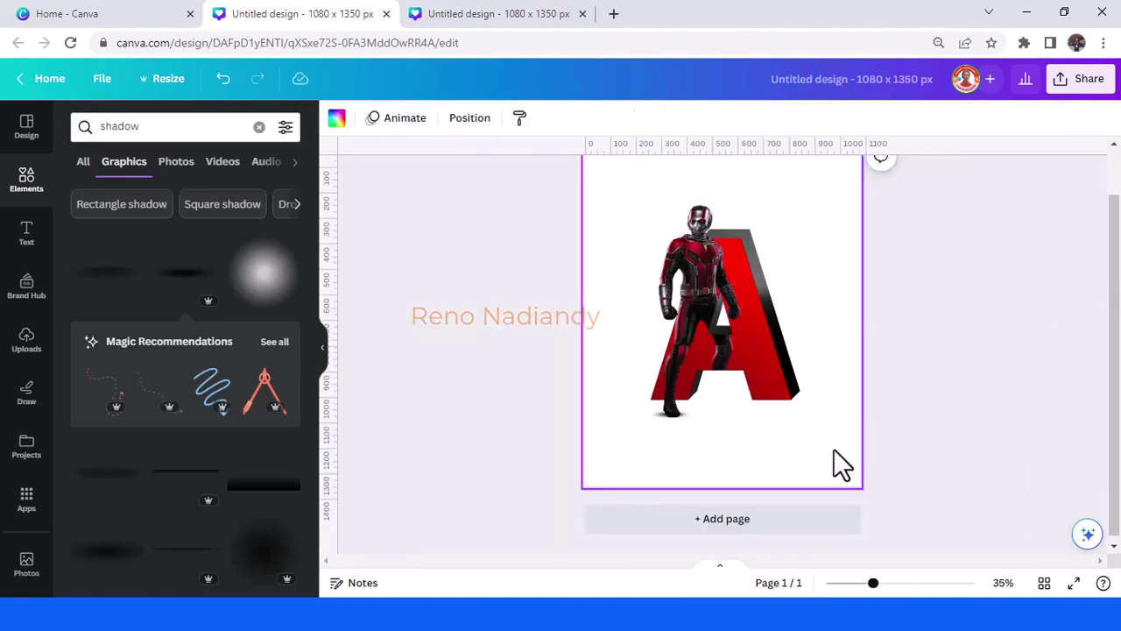